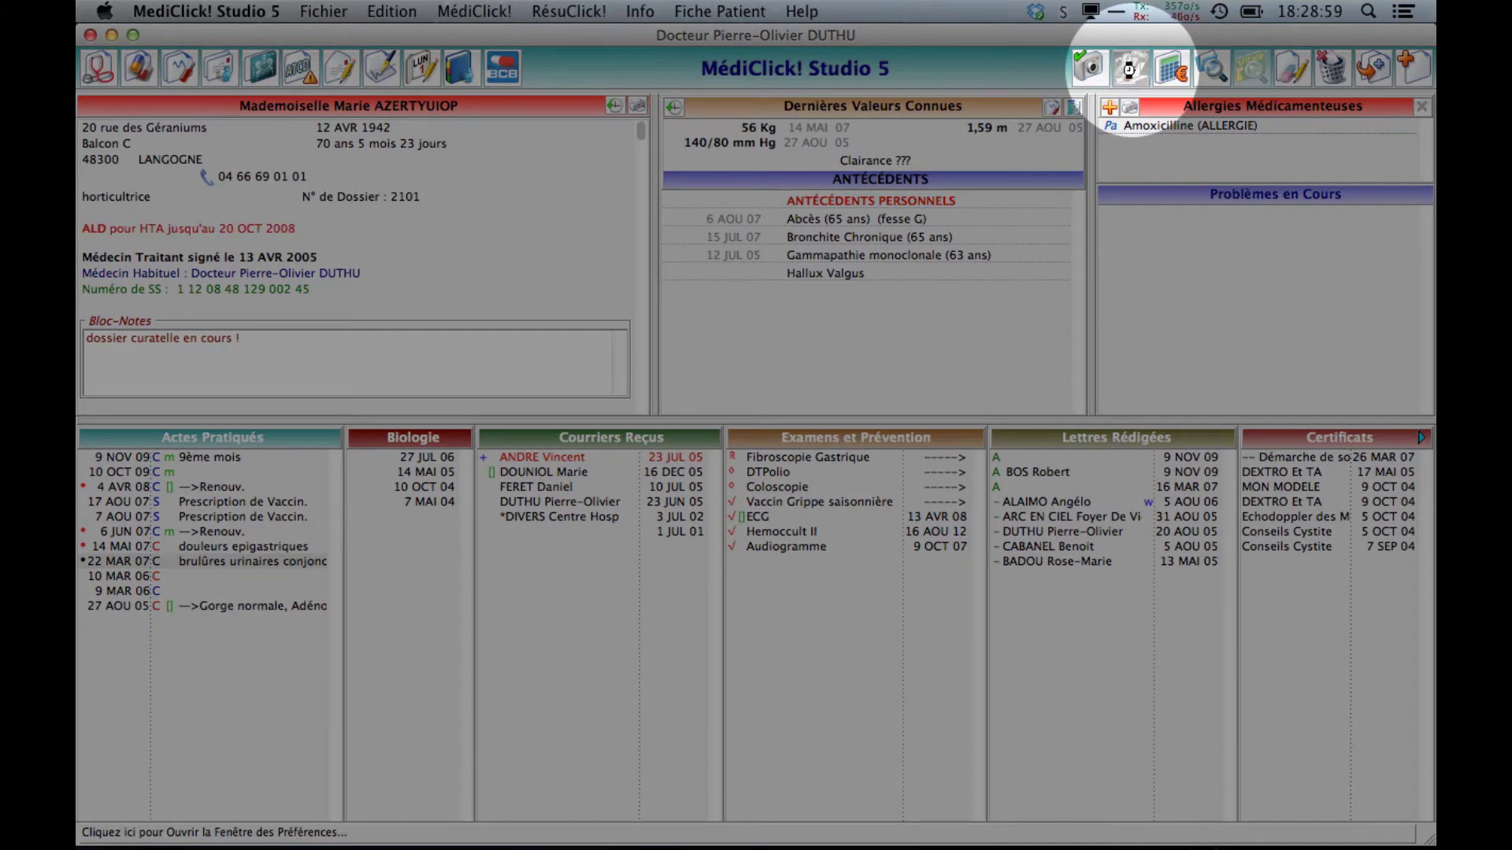
# Open the preferences at the prescription alert settings and toggle Alertes avant Impression off and back on.
pyautogui.click(1131, 68)
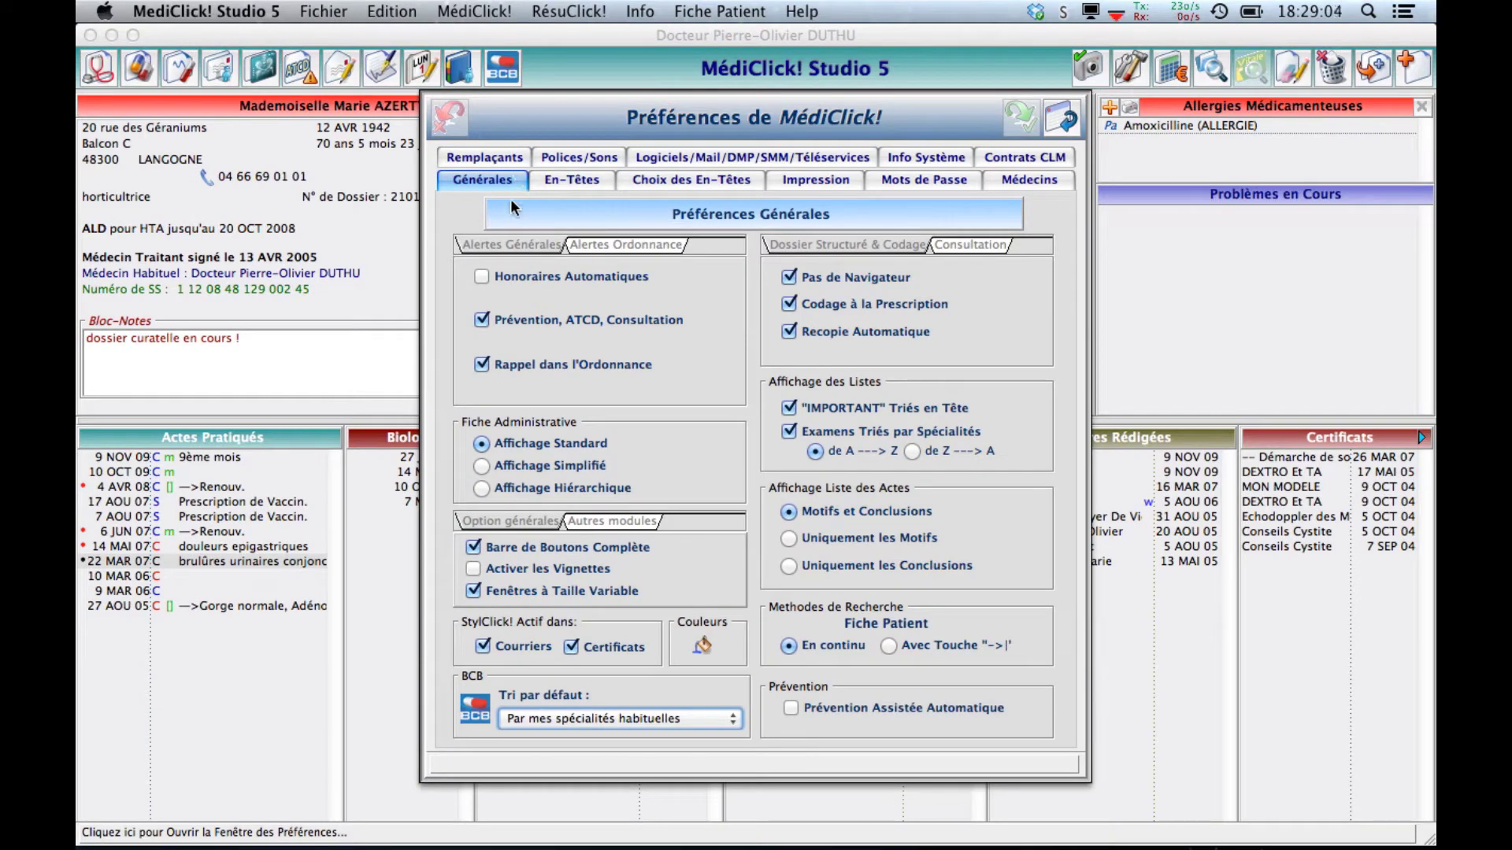
pyautogui.click(627, 243)
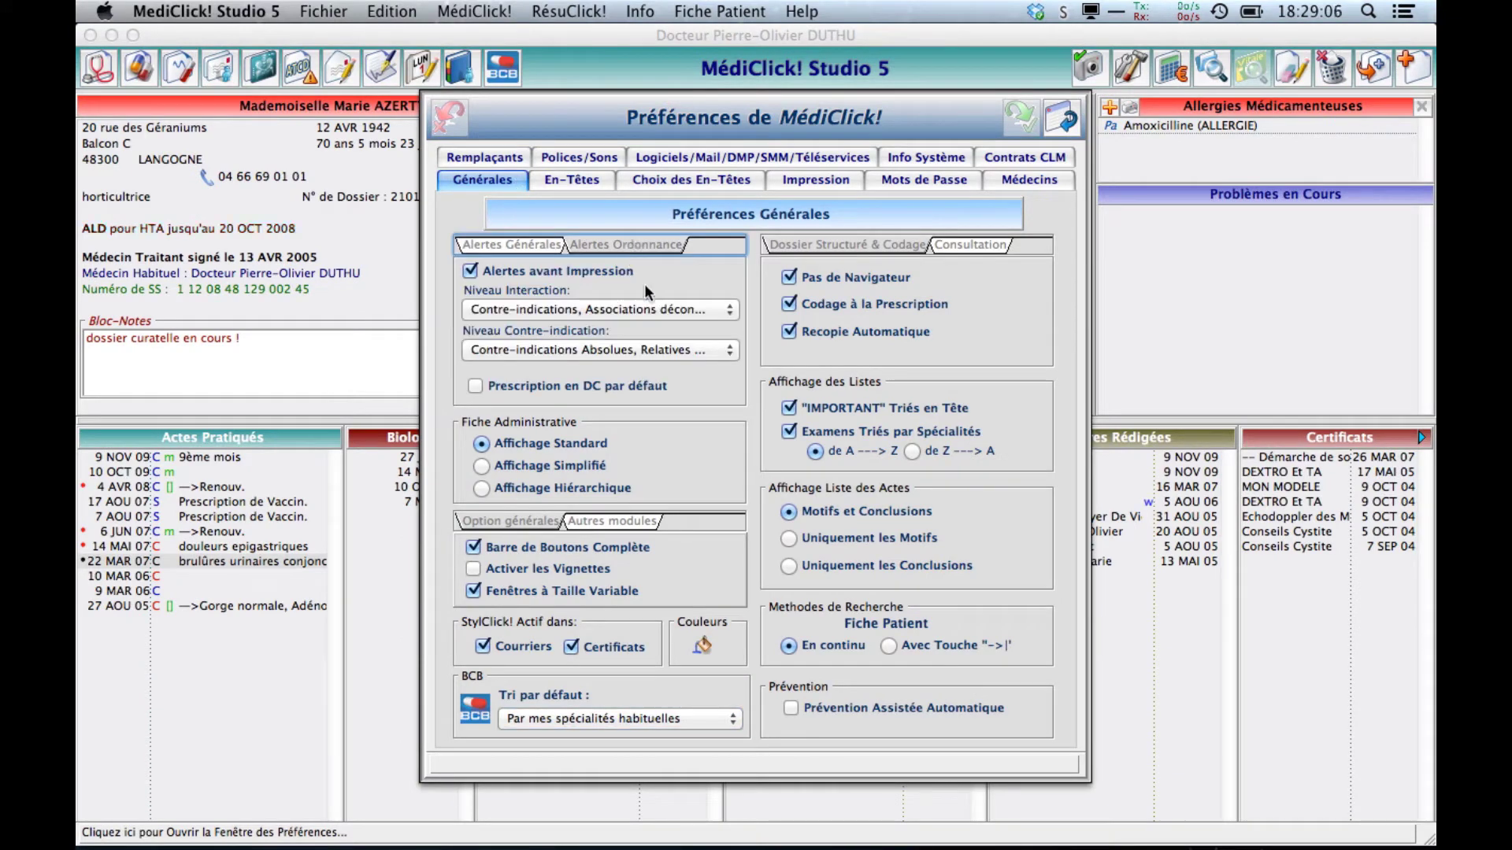
pyautogui.click(470, 270)
pyautogui.click(470, 271)
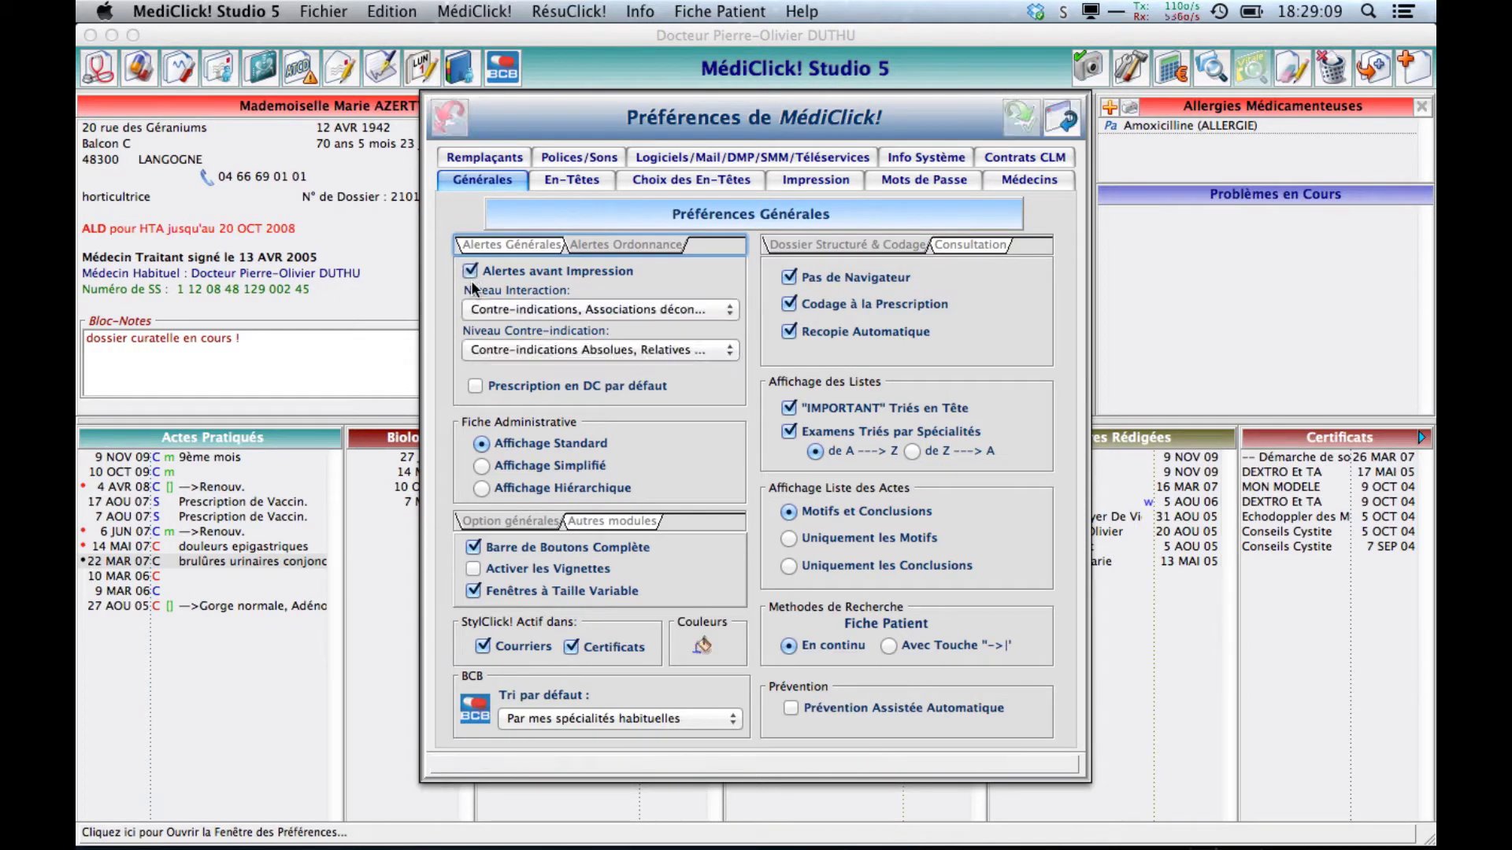
# Try two lower interaction alert levels, without and with Précautions d'emploi, and restore the level that includes Associations à prendre en compte.
pyautogui.click(586, 309)
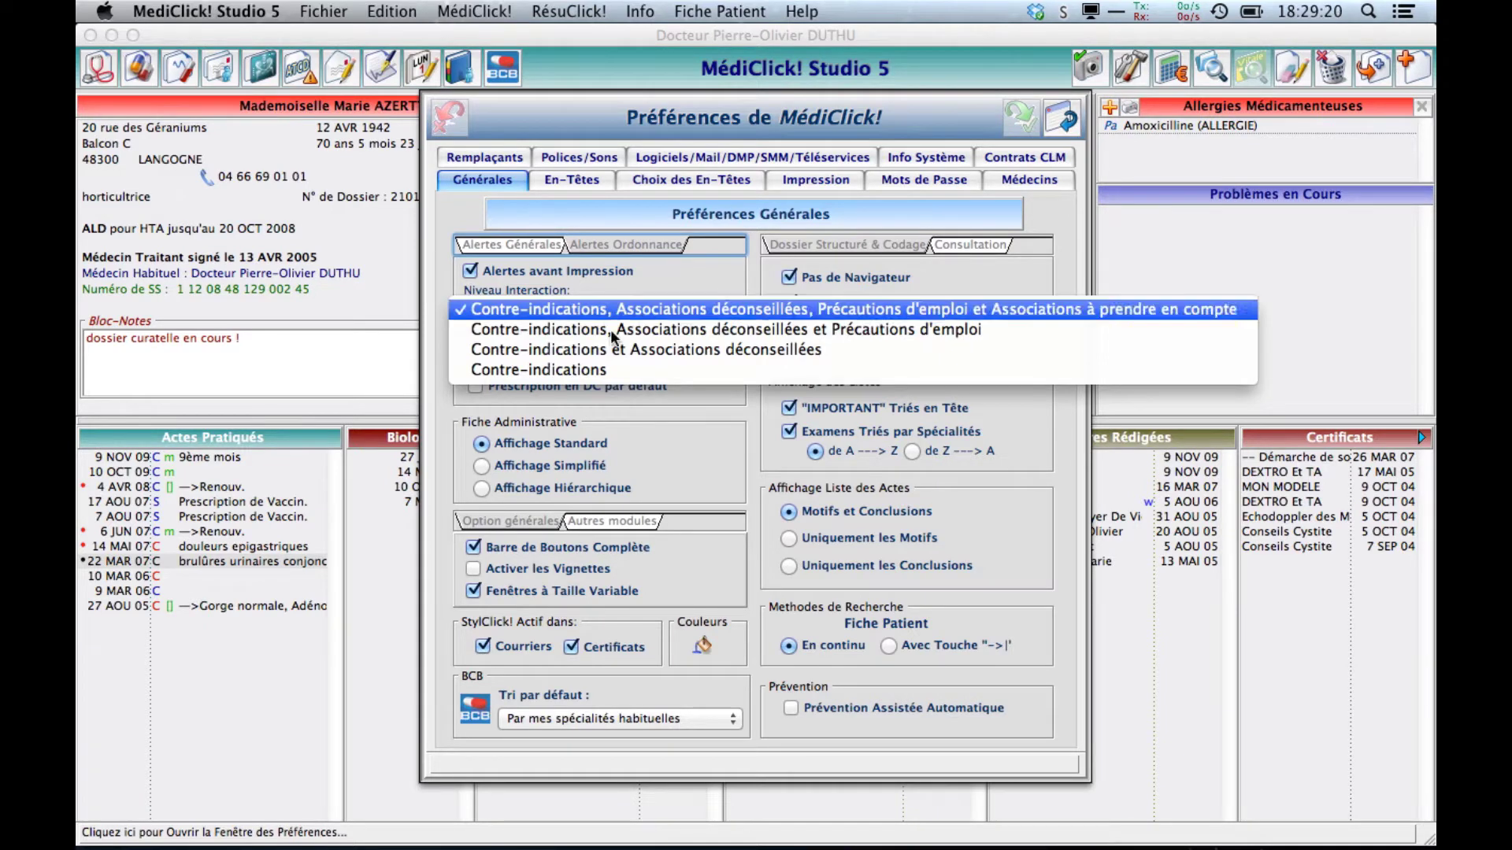
pyautogui.click(609, 351)
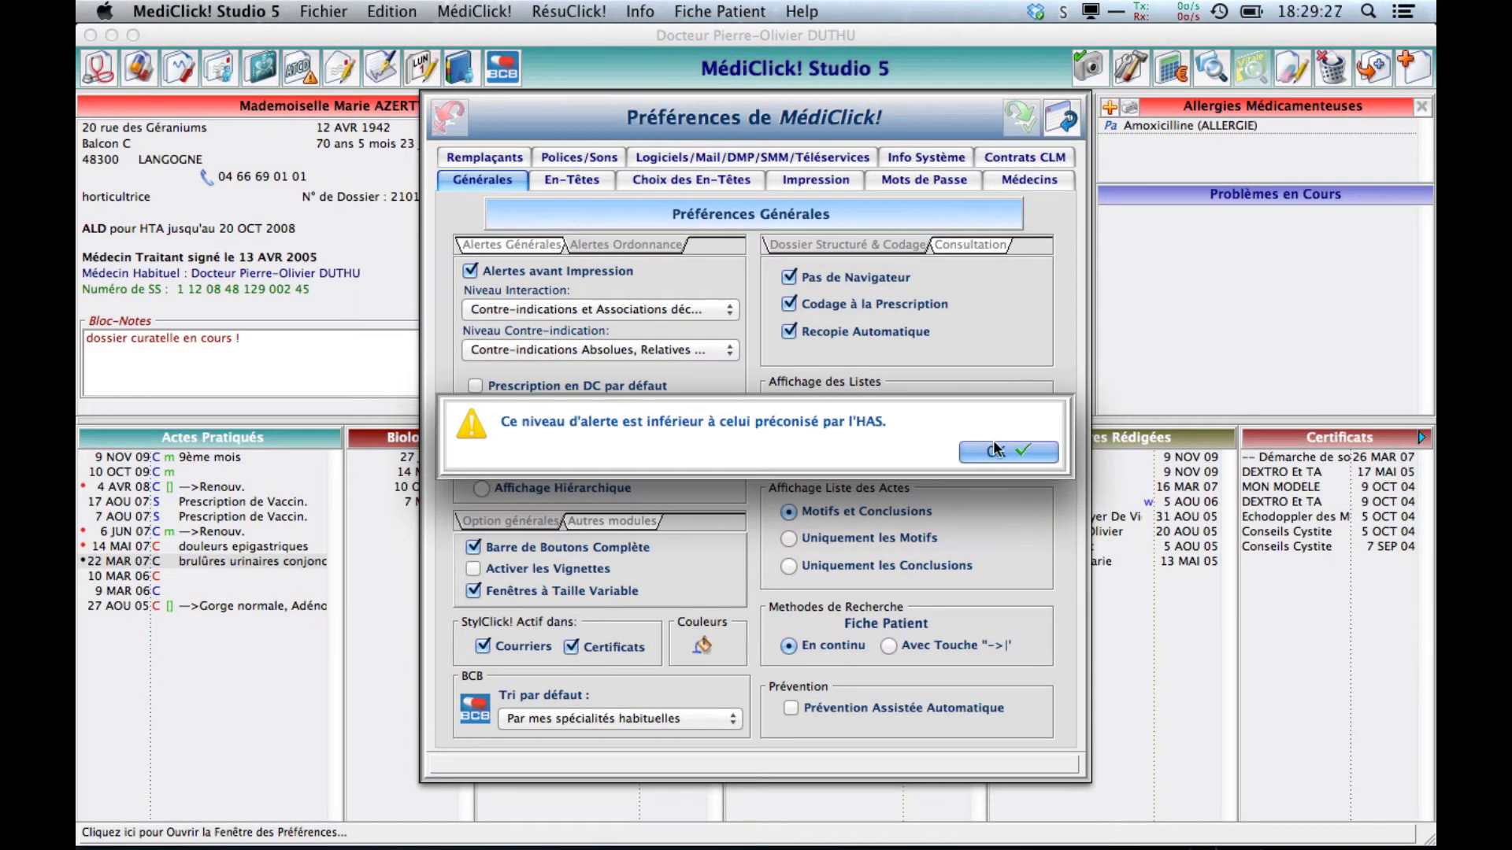
pyautogui.click(994, 448)
pyautogui.click(664, 309)
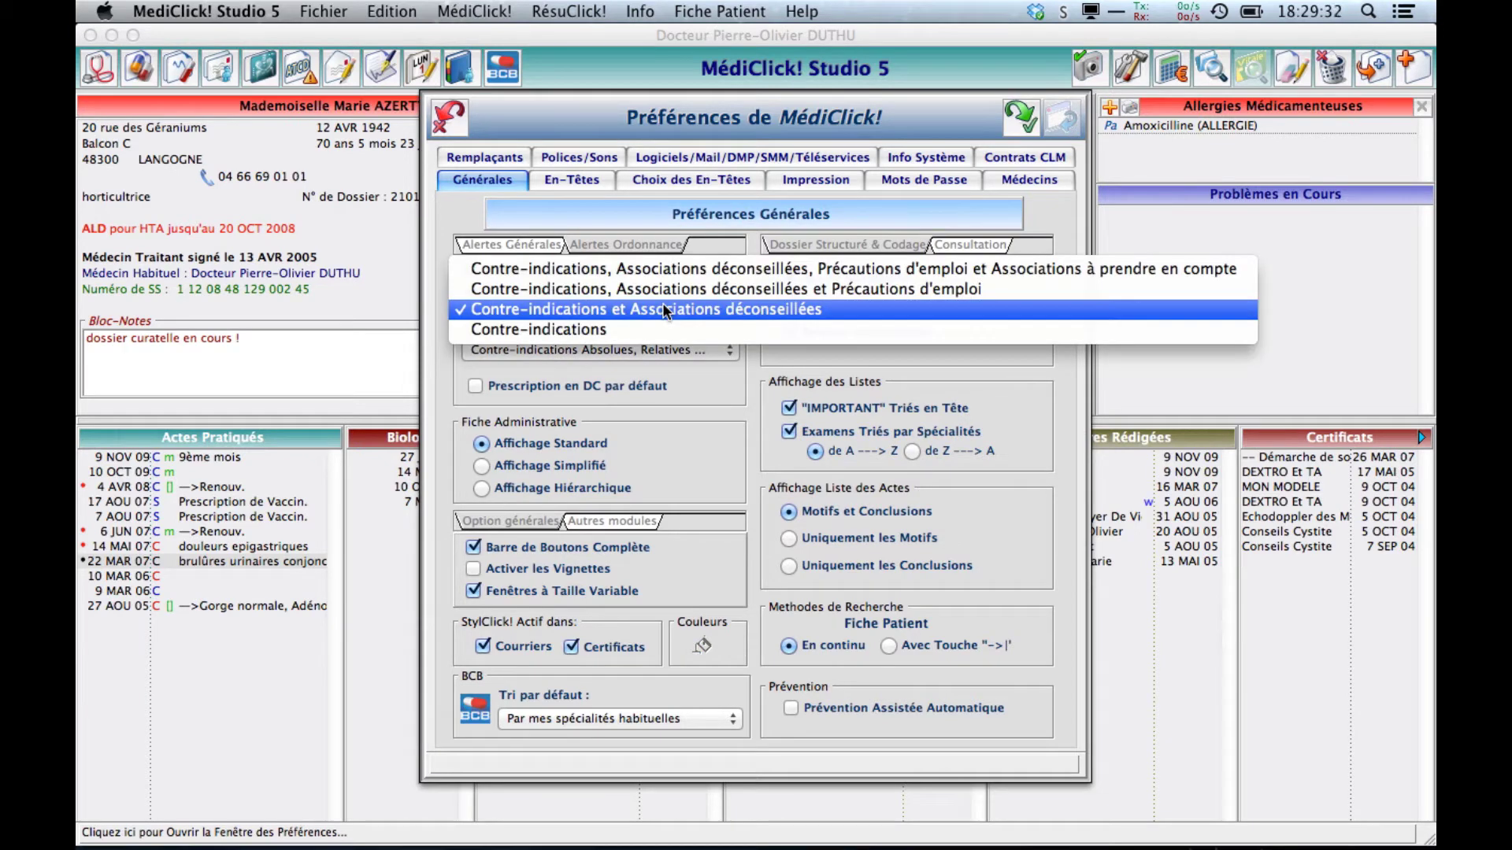
pyautogui.click(665, 289)
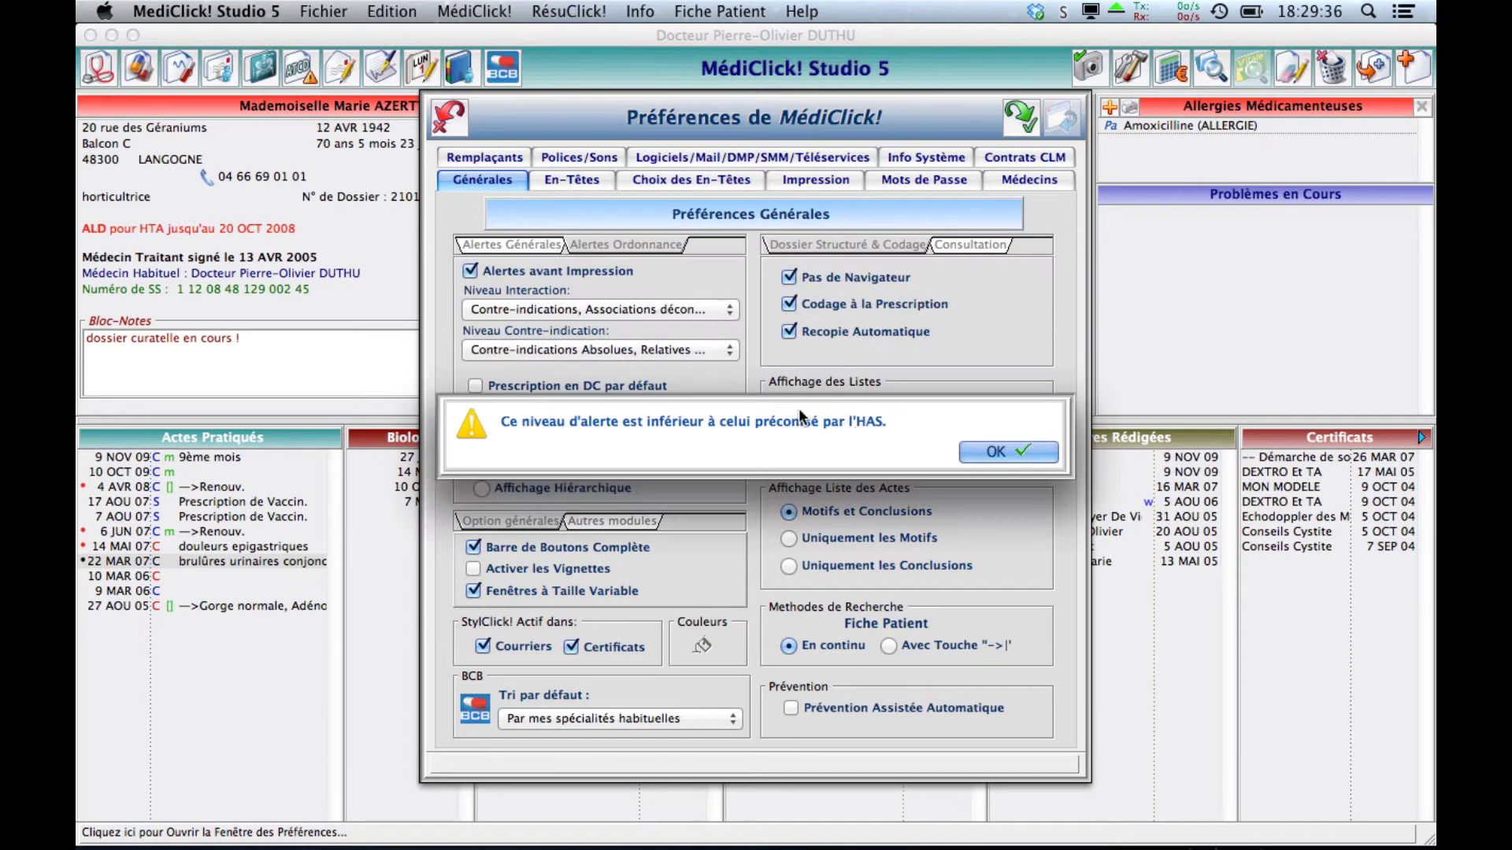
pyautogui.click(980, 451)
pyautogui.click(669, 308)
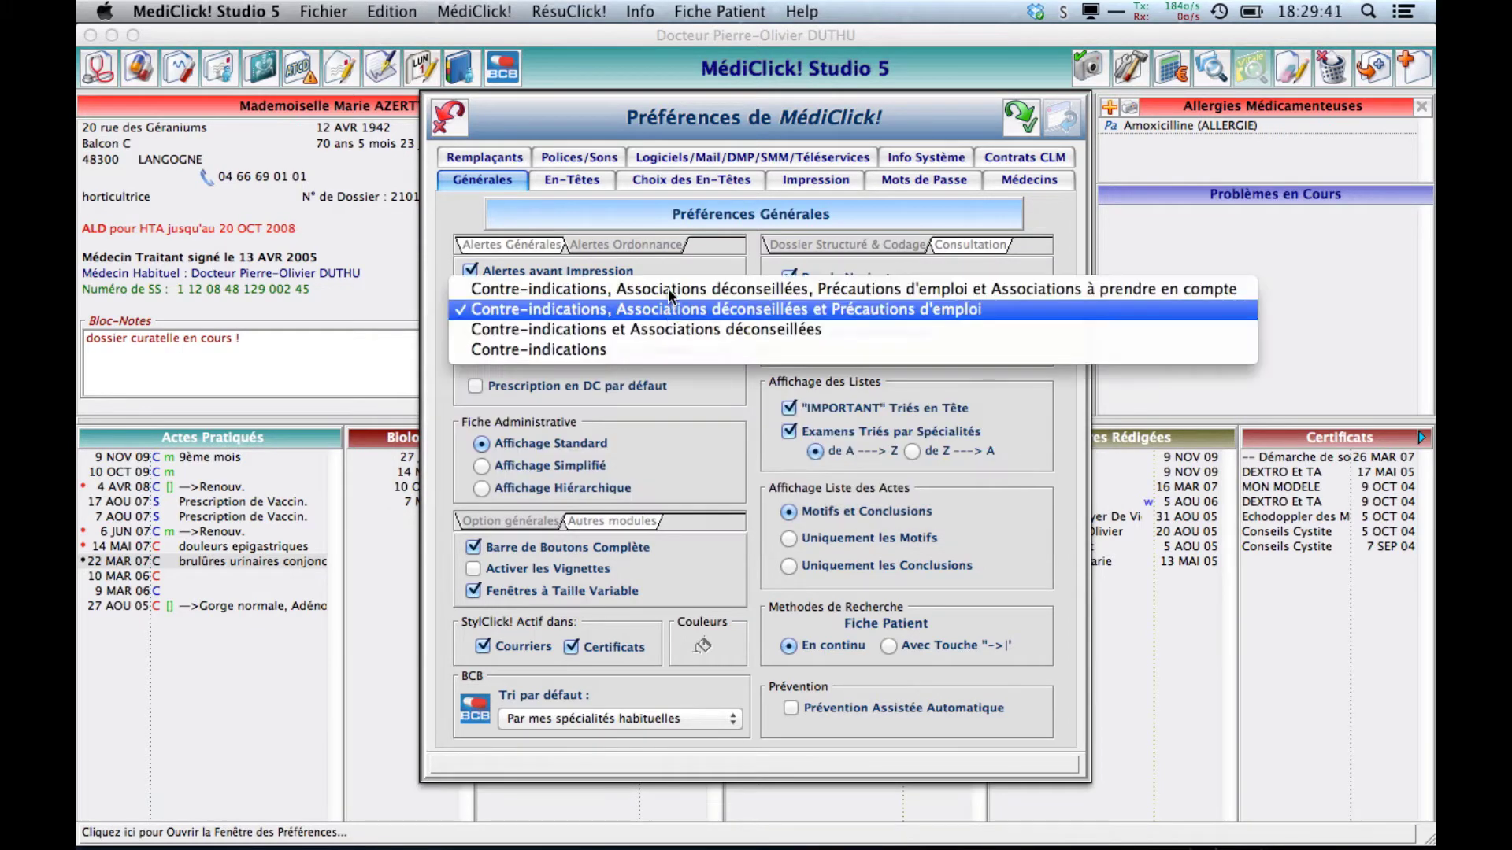
pyautogui.click(668, 286)
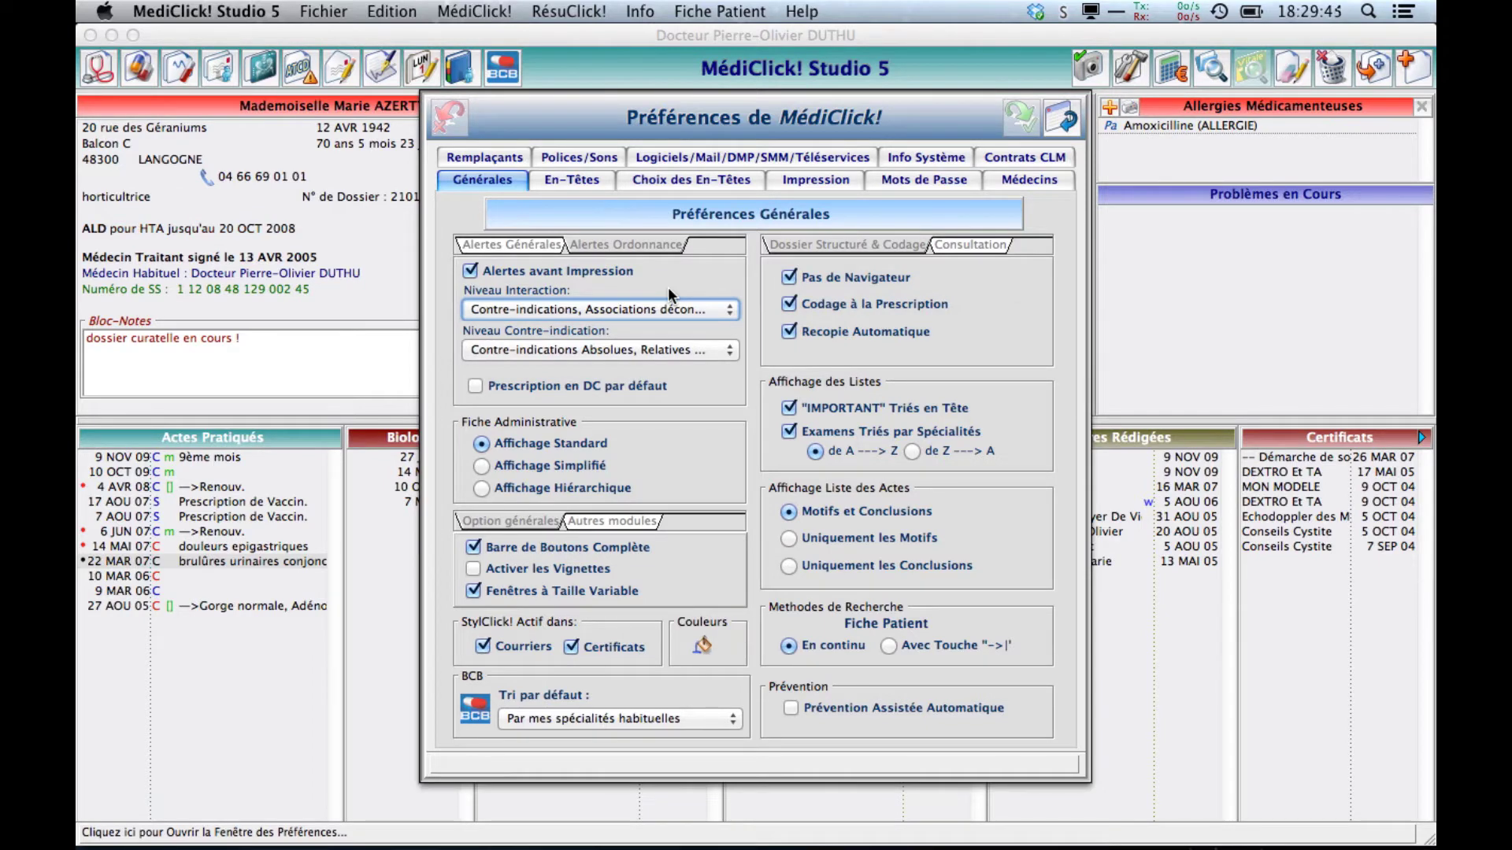
# Set the contraindication alert level to Contre-indications Absolues and acknowledge the HAS notice.
pyautogui.click(639, 347)
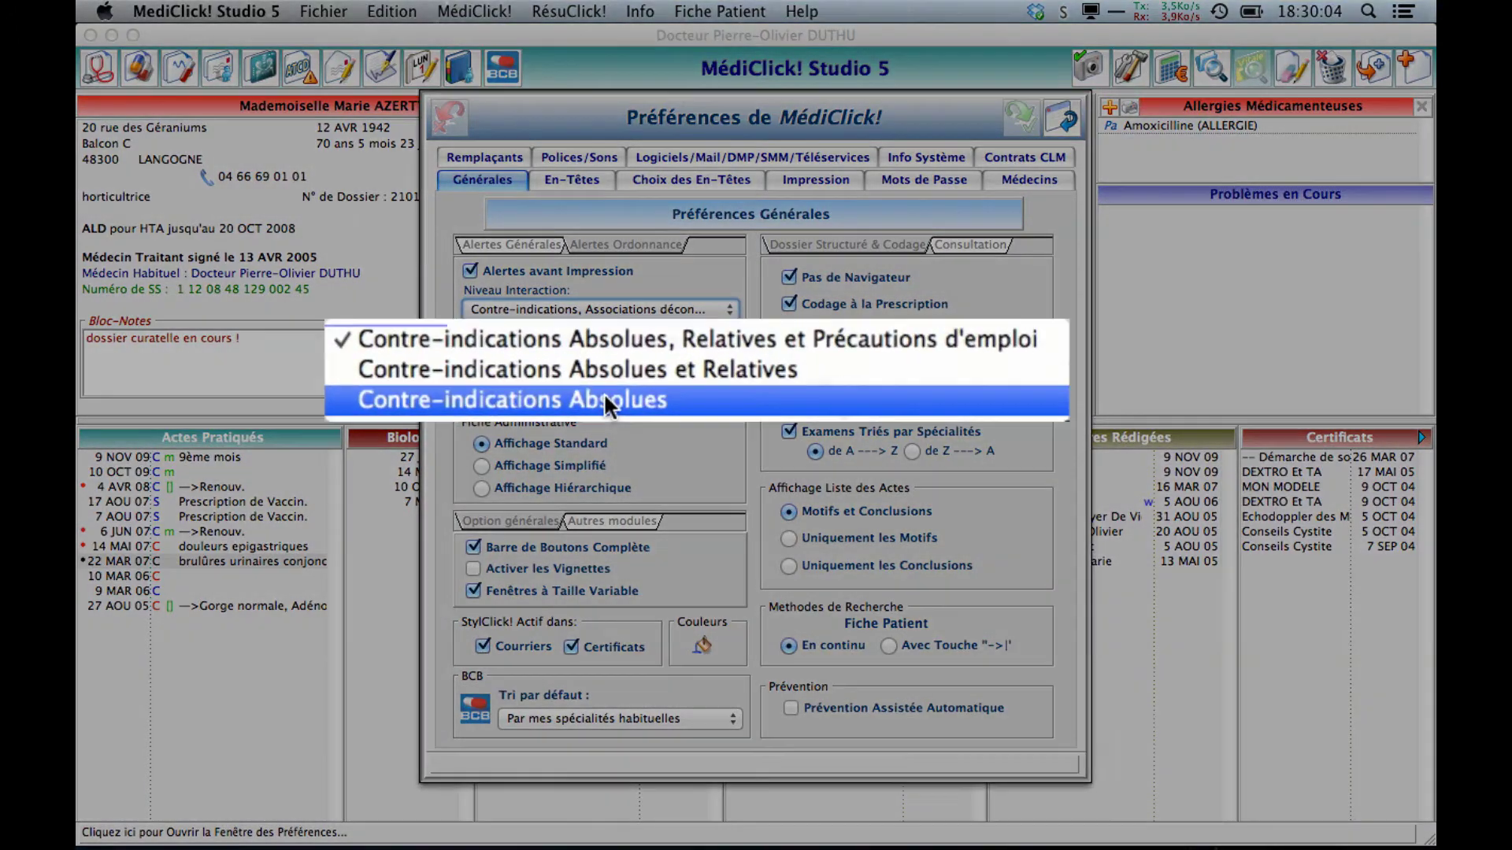
pyautogui.click(603, 391)
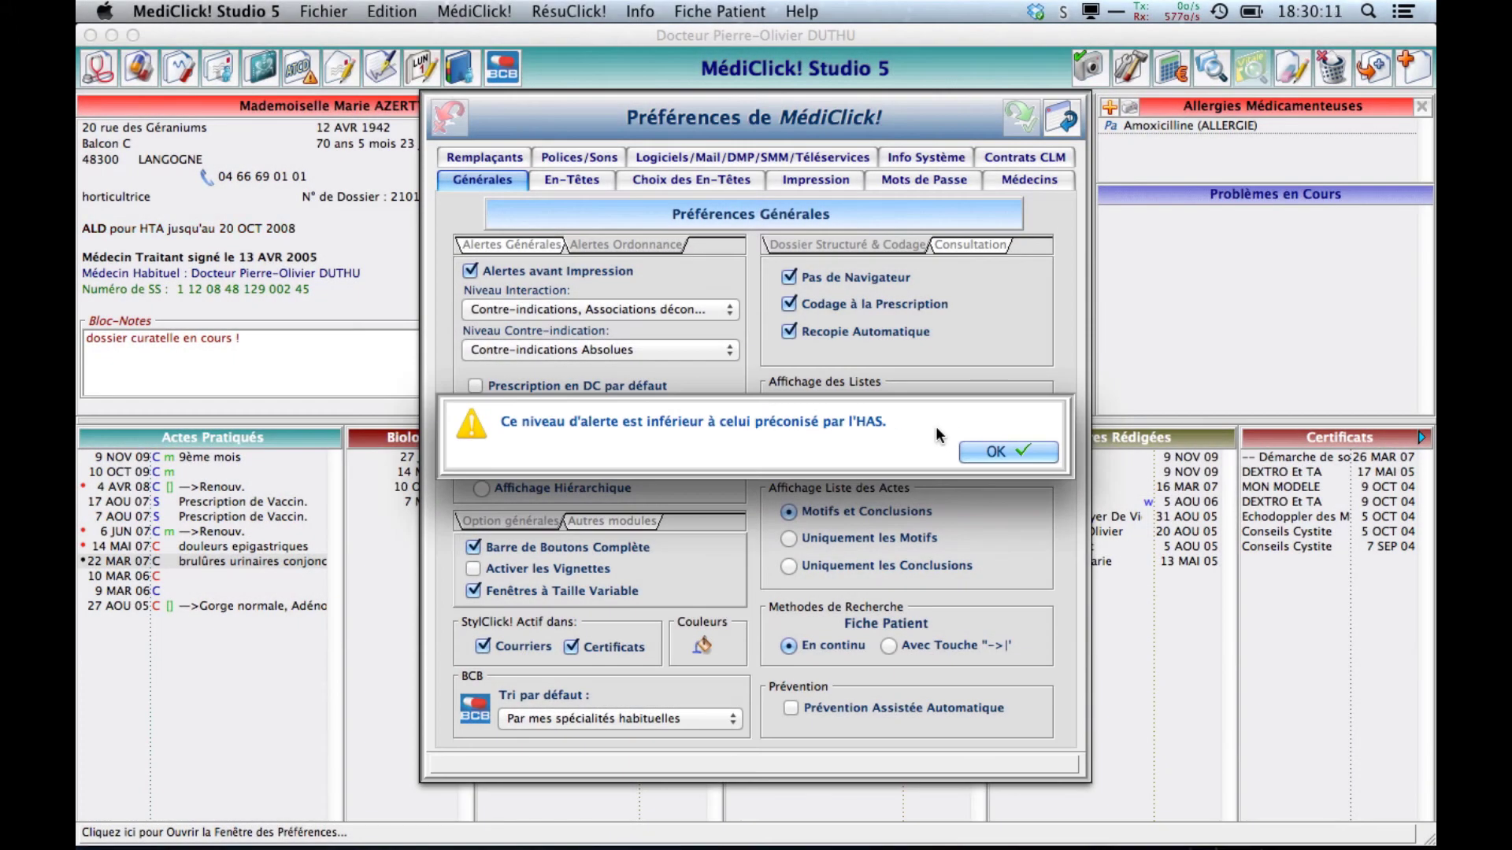
pyautogui.click(975, 449)
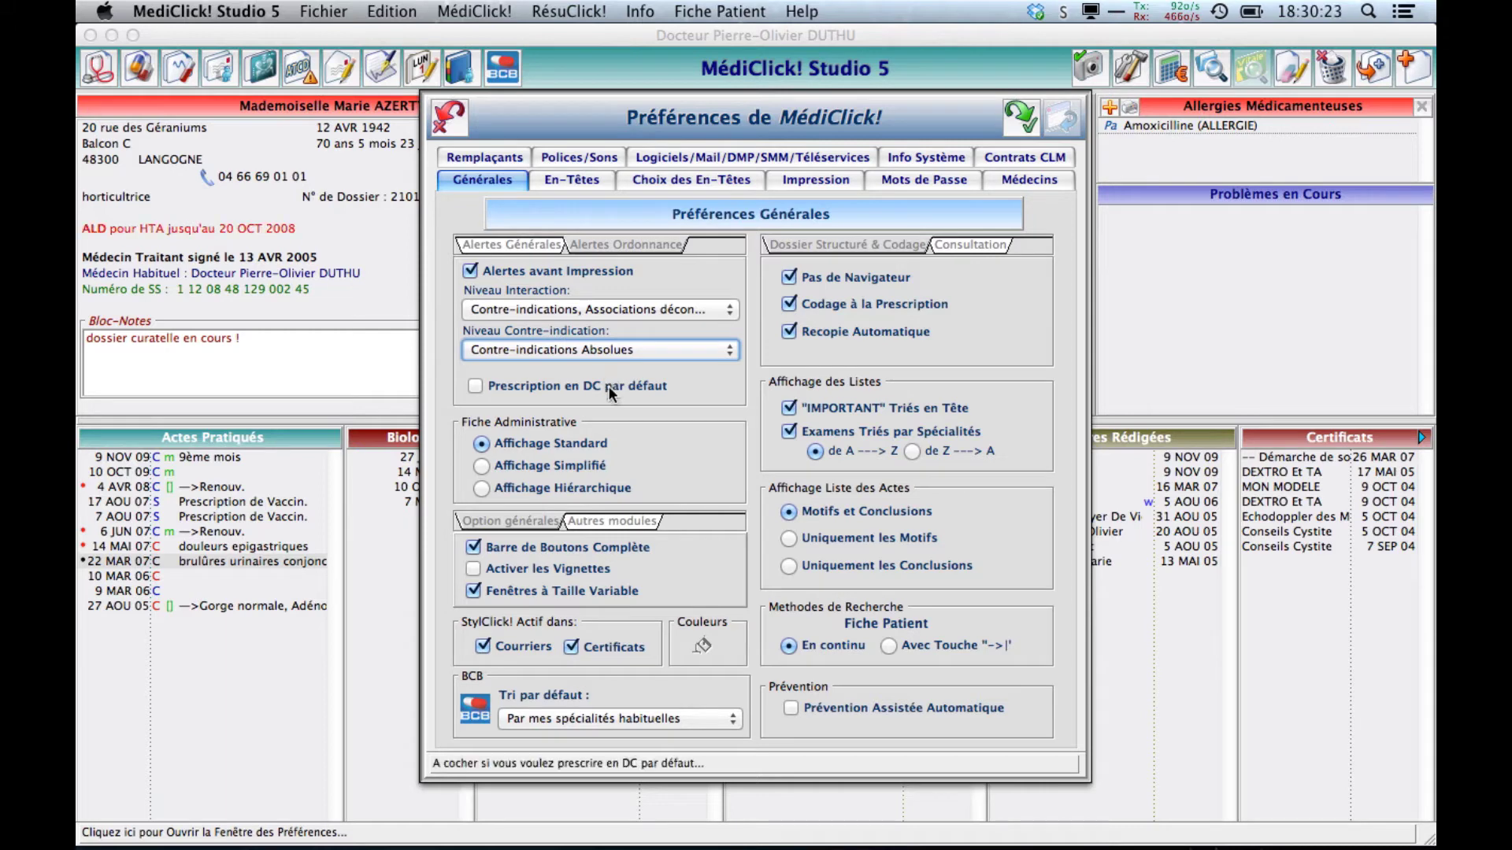
# Toggle Prescription en DC par défaut on and off, and keep the BCB default sort at Par mes spécialités habituelles.
pyautogui.click(479, 387)
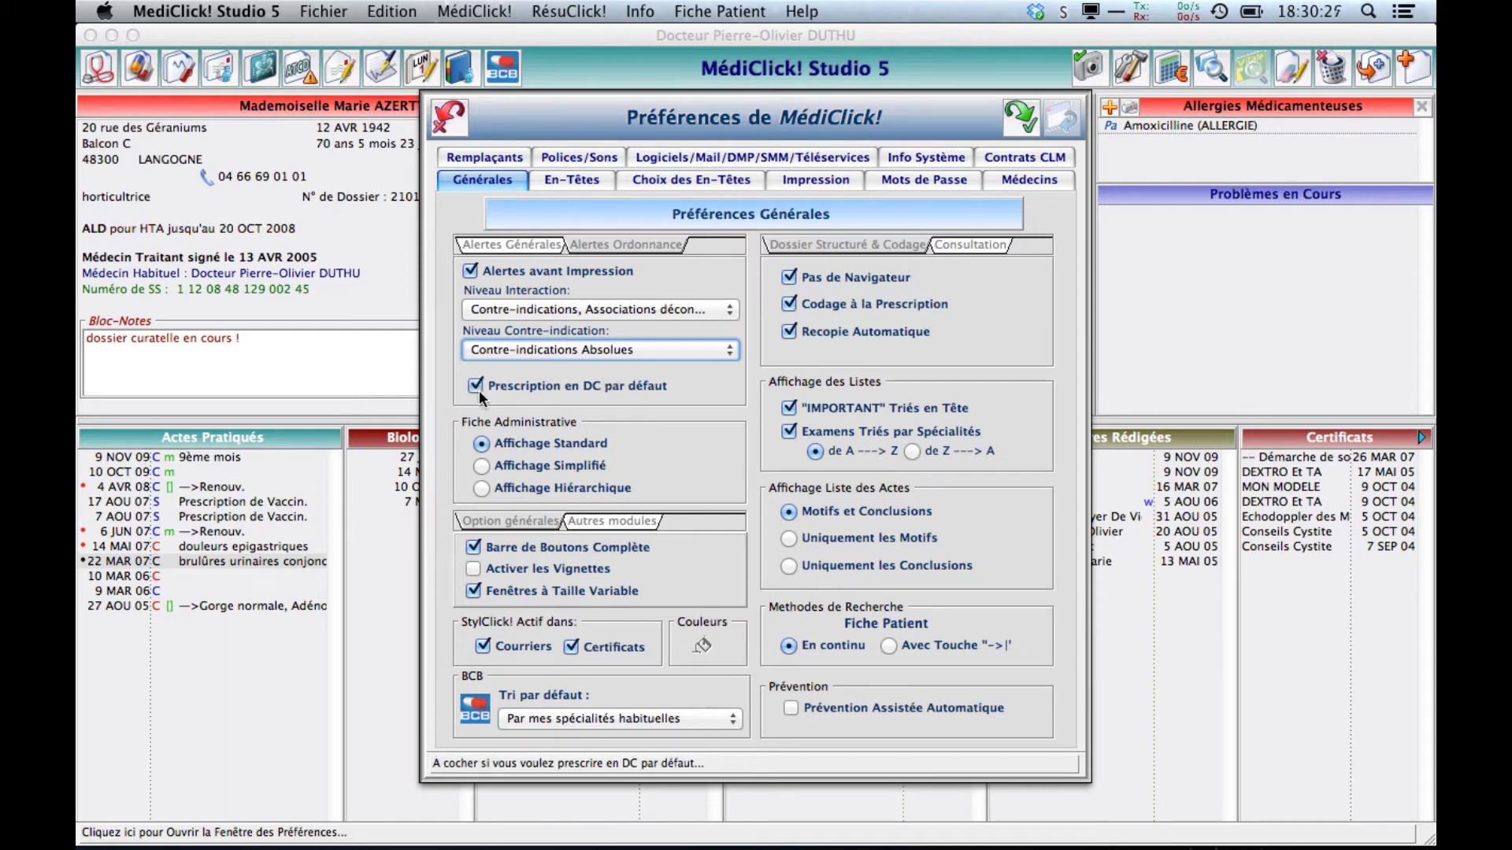
pyautogui.click(478, 389)
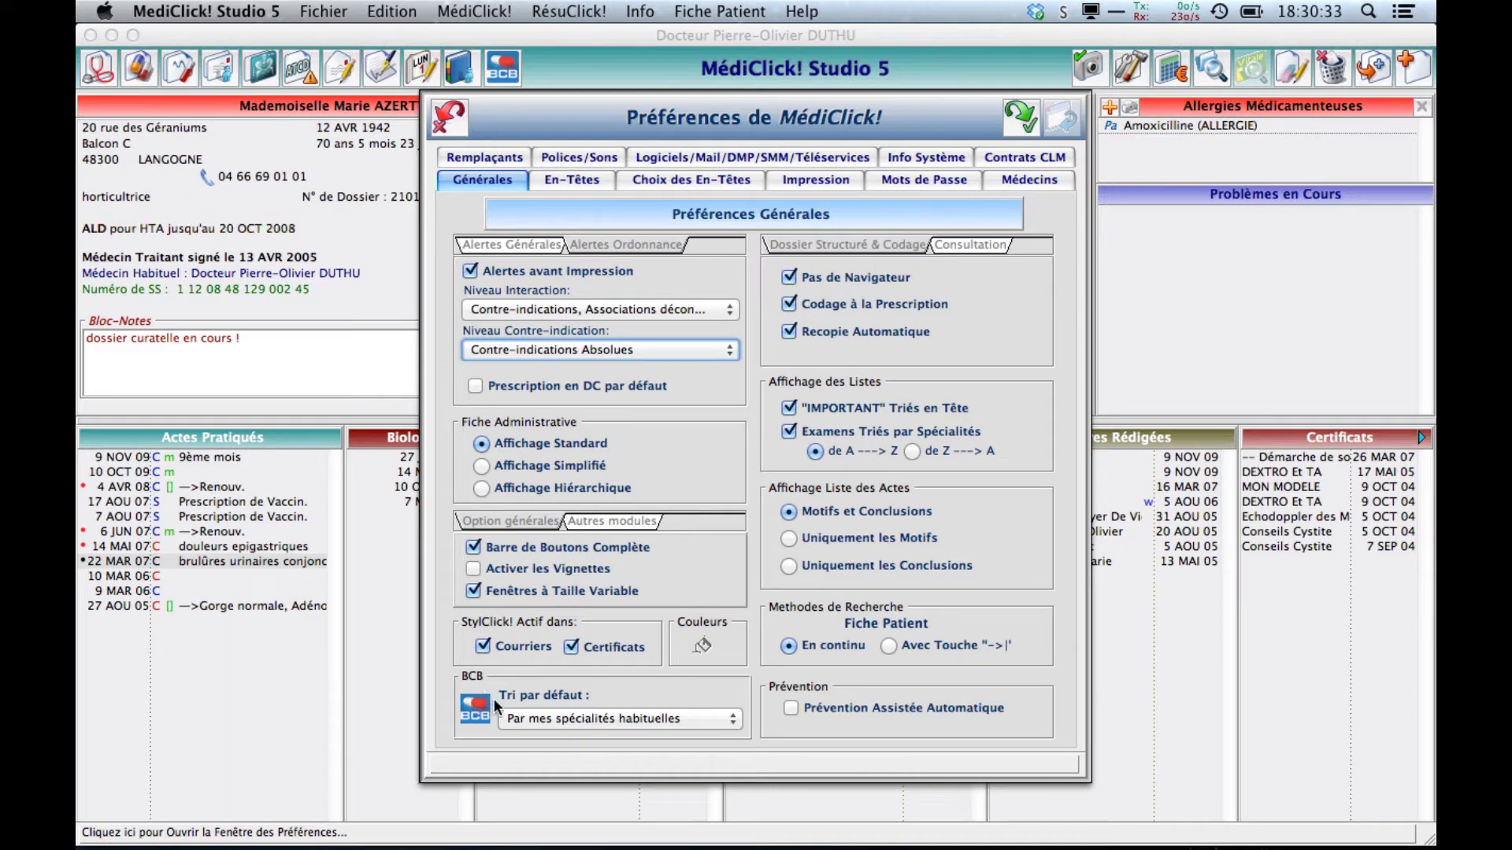
pyautogui.click(673, 718)
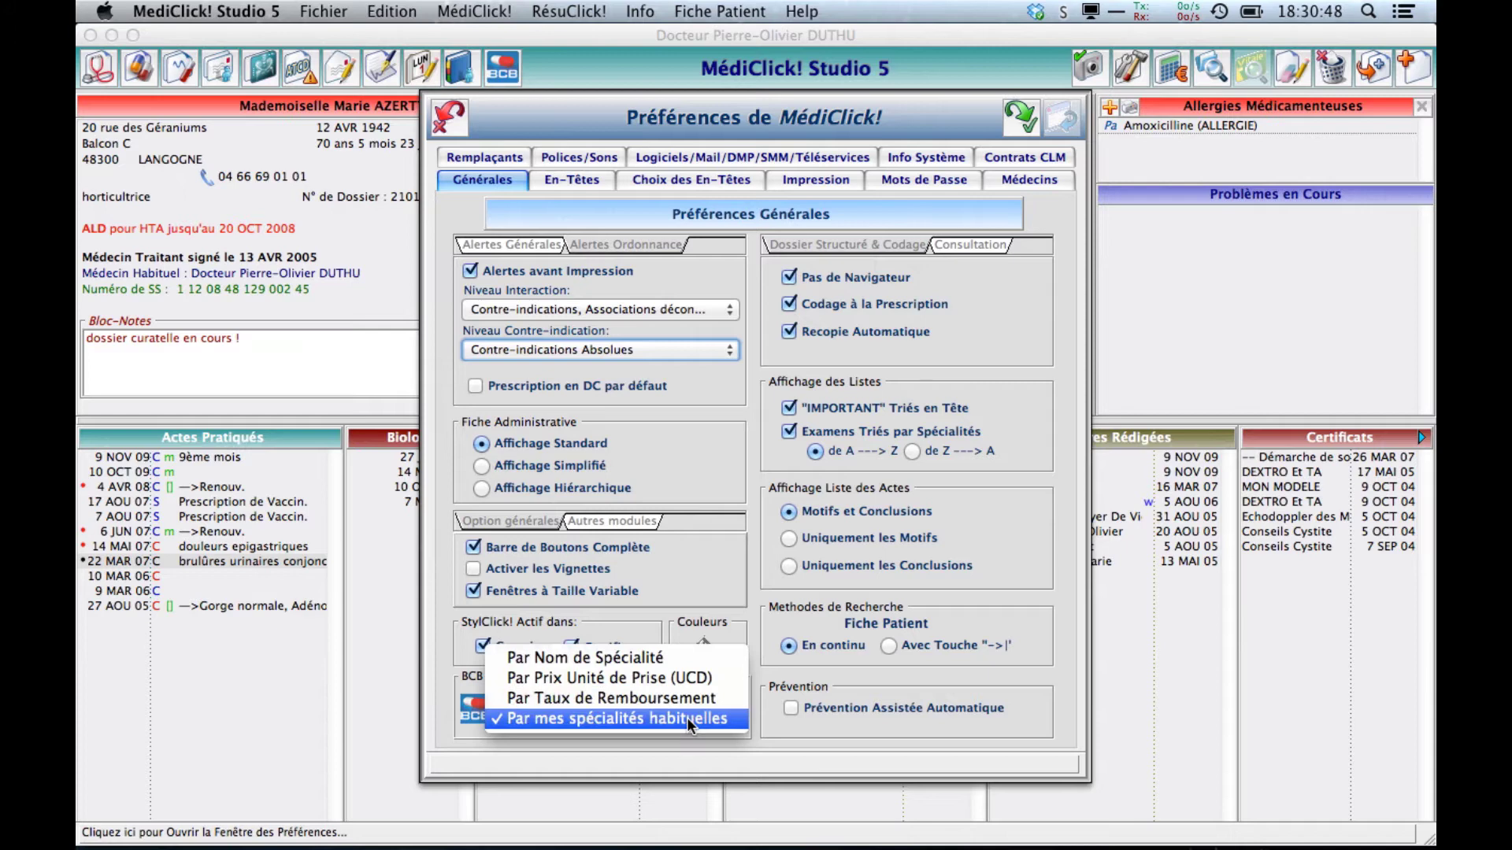
pyautogui.click(630, 718)
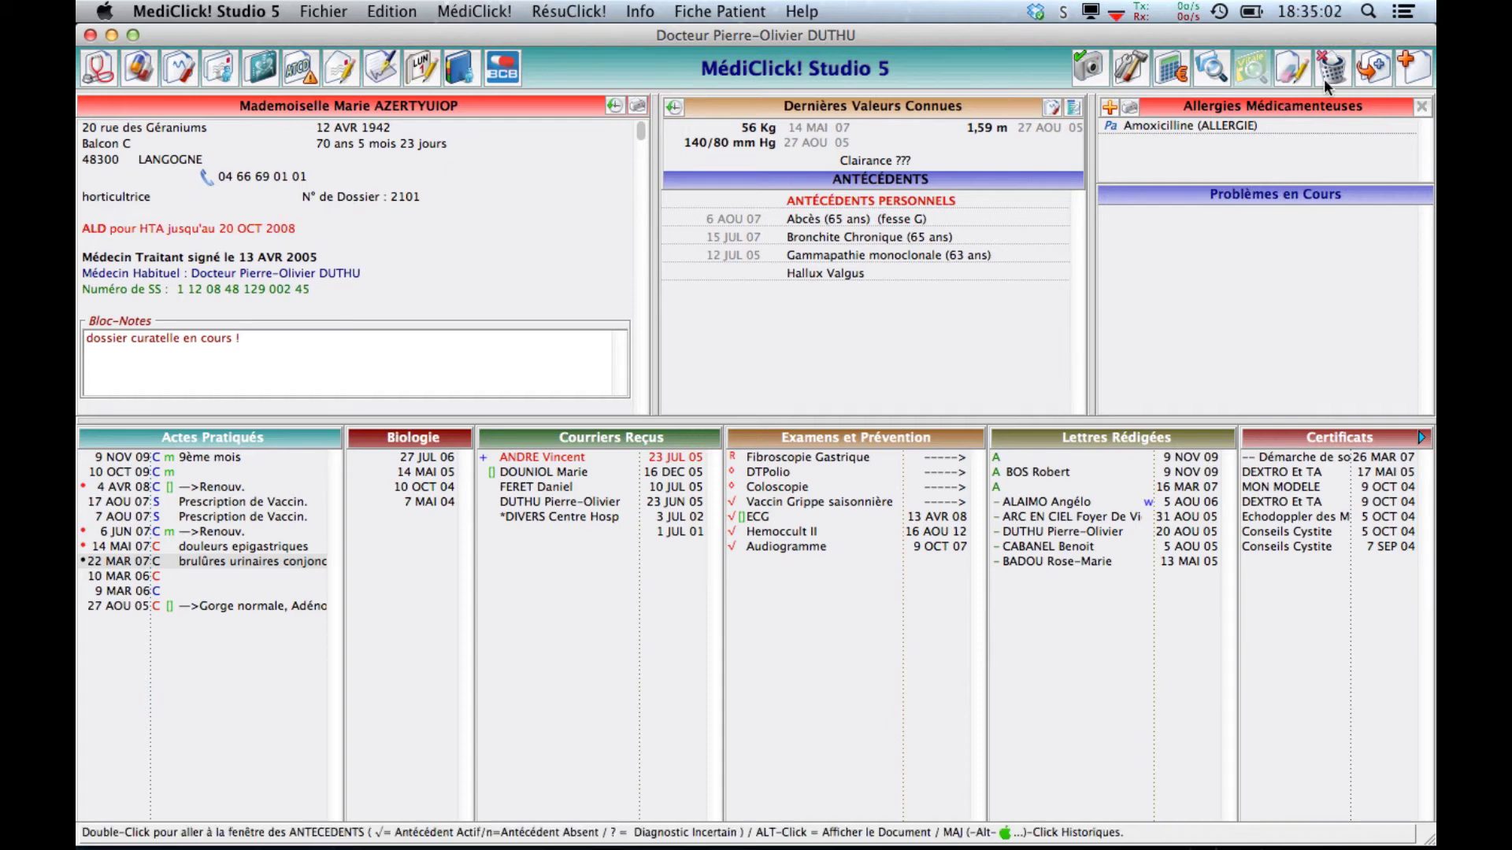
# Try to save a new male patient file with a first and last name but no date of birth, and discard it.
pyautogui.click(1405, 61)
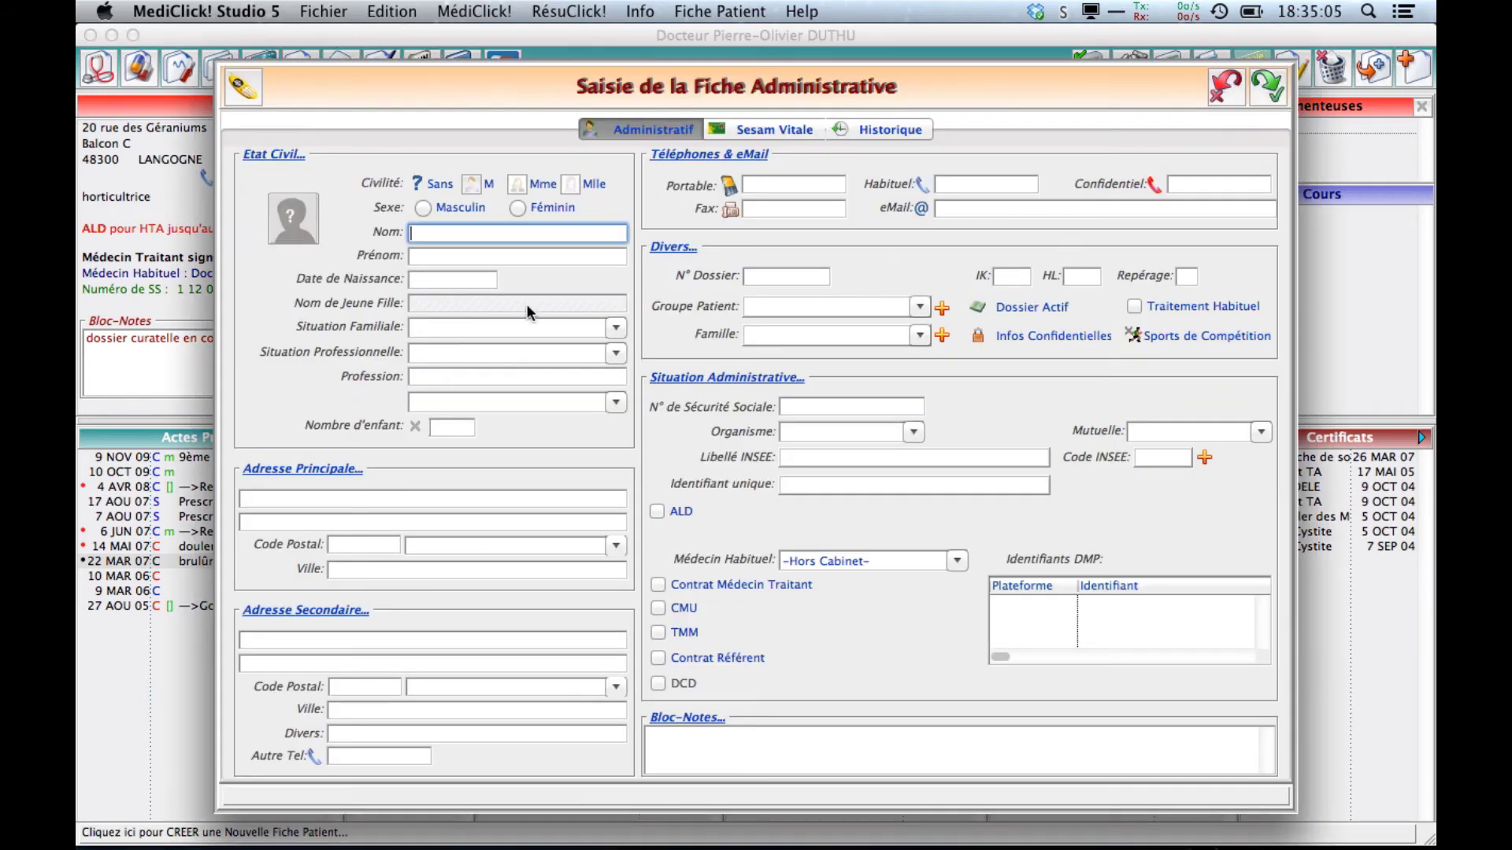
pyautogui.write('AAA')
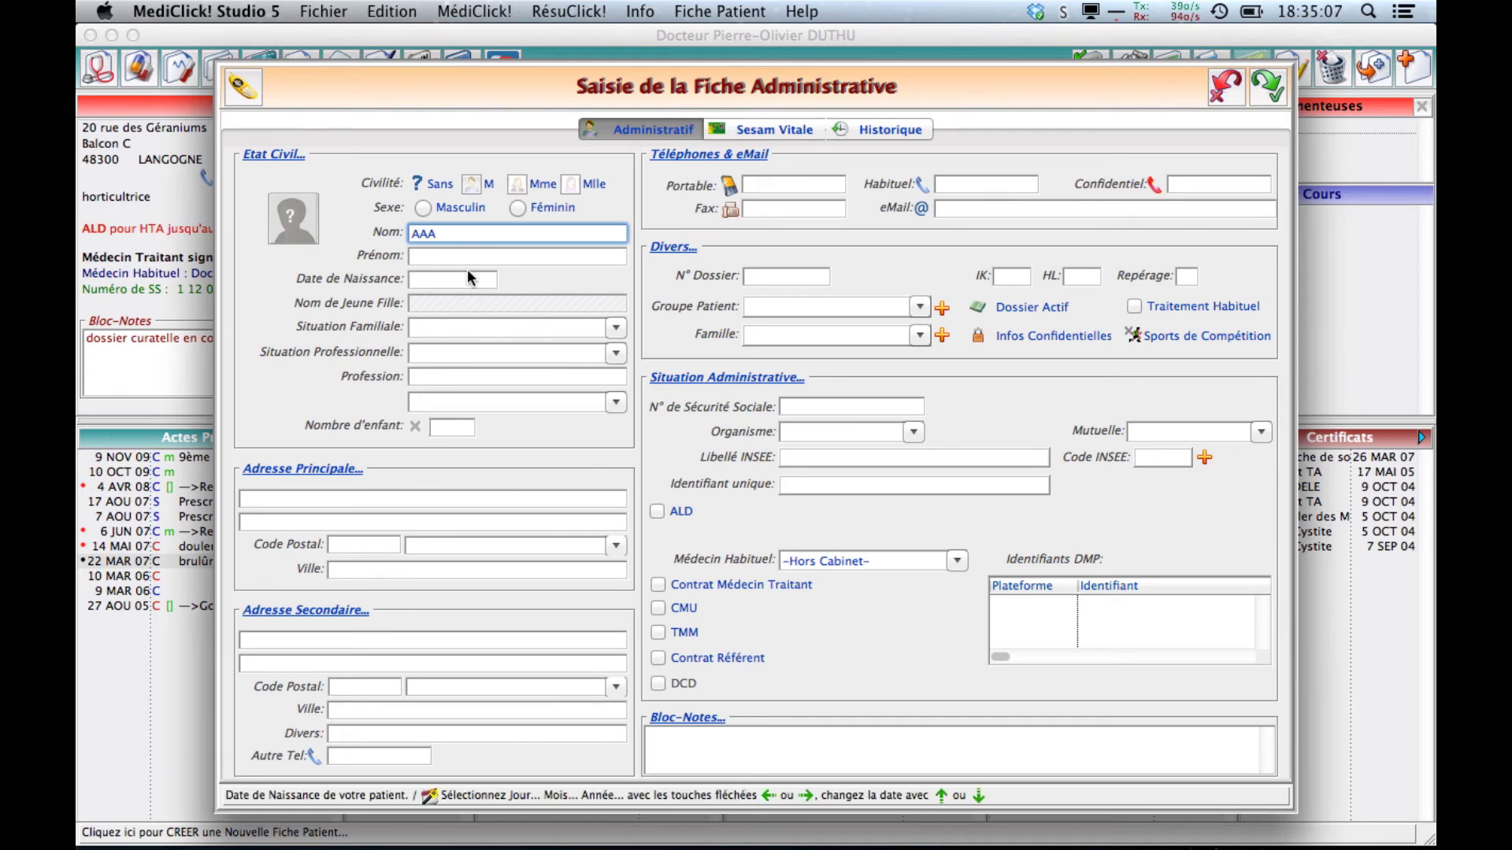
pyautogui.press('Tab')
pyautogui.write('bb')
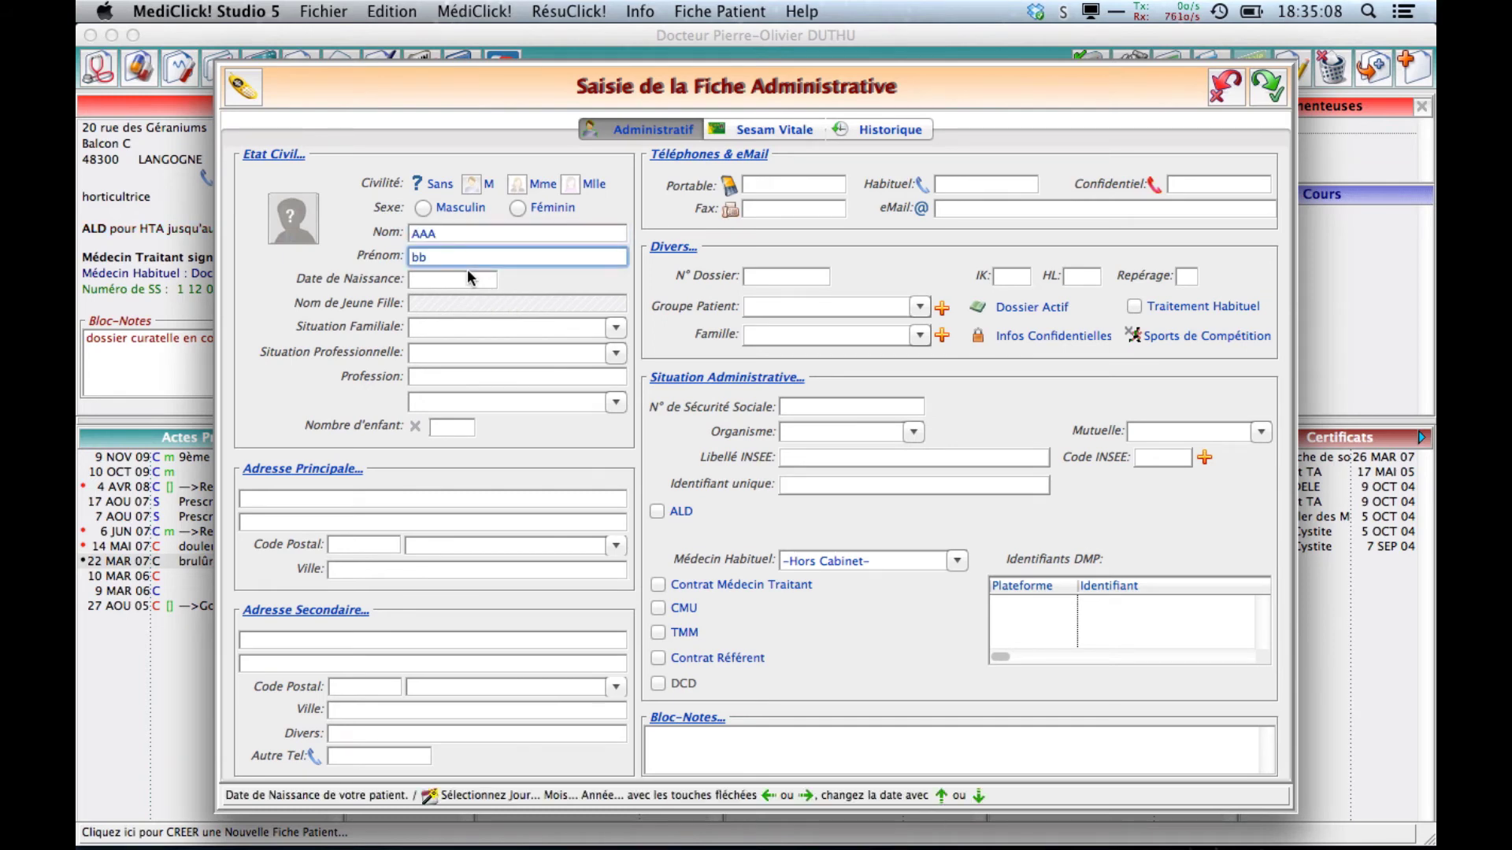
pyautogui.click(425, 207)
pyautogui.click(1252, 89)
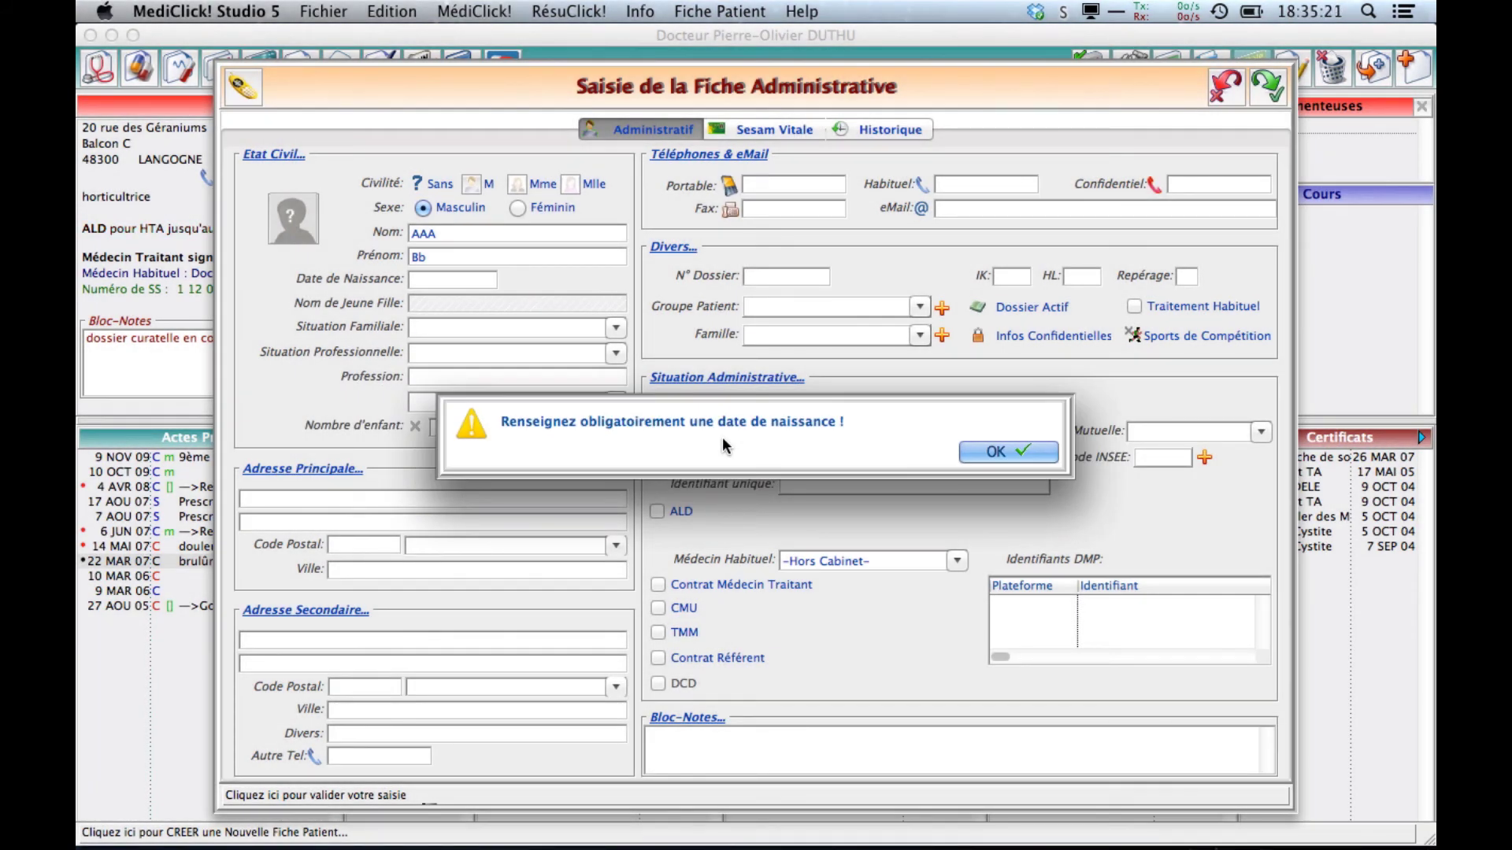
pyautogui.click(990, 447)
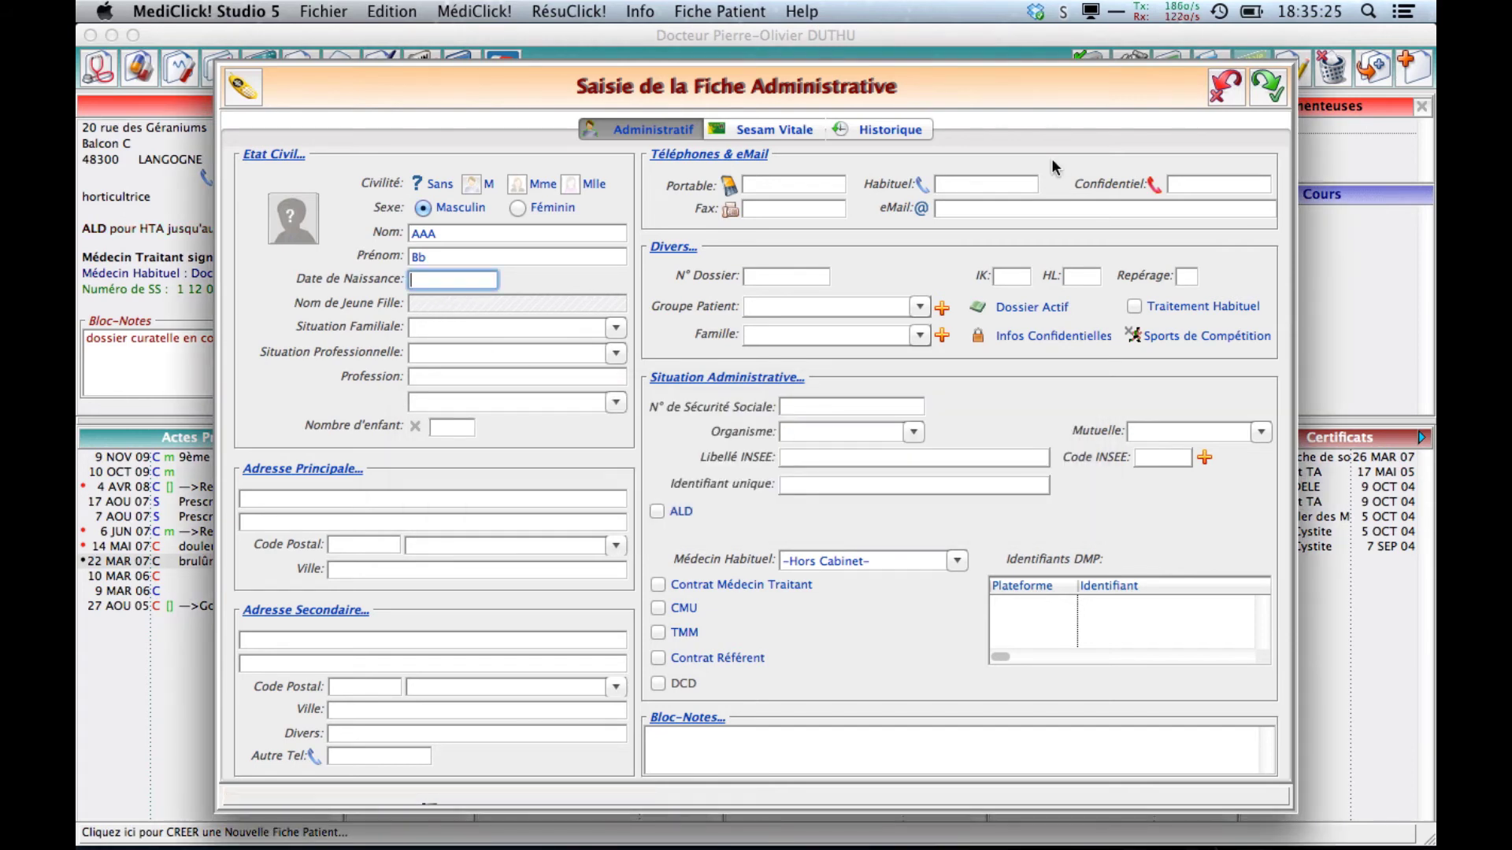
pyautogui.click(1225, 98)
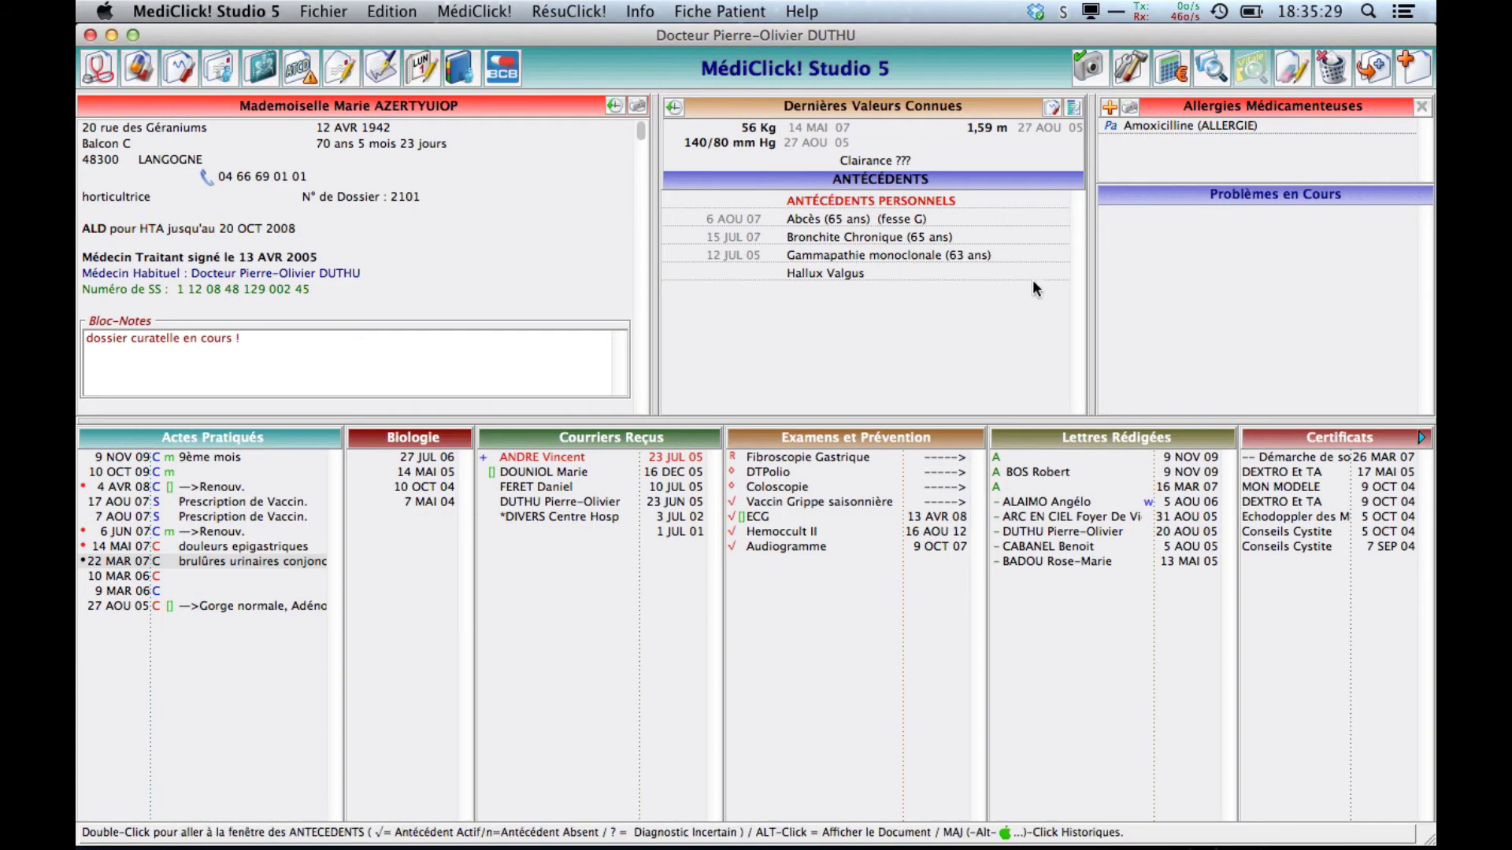
# List all patient files in the patient search, sort them by date of birth, and open a female patient's file lacking that date.
pyautogui.press('super+f')
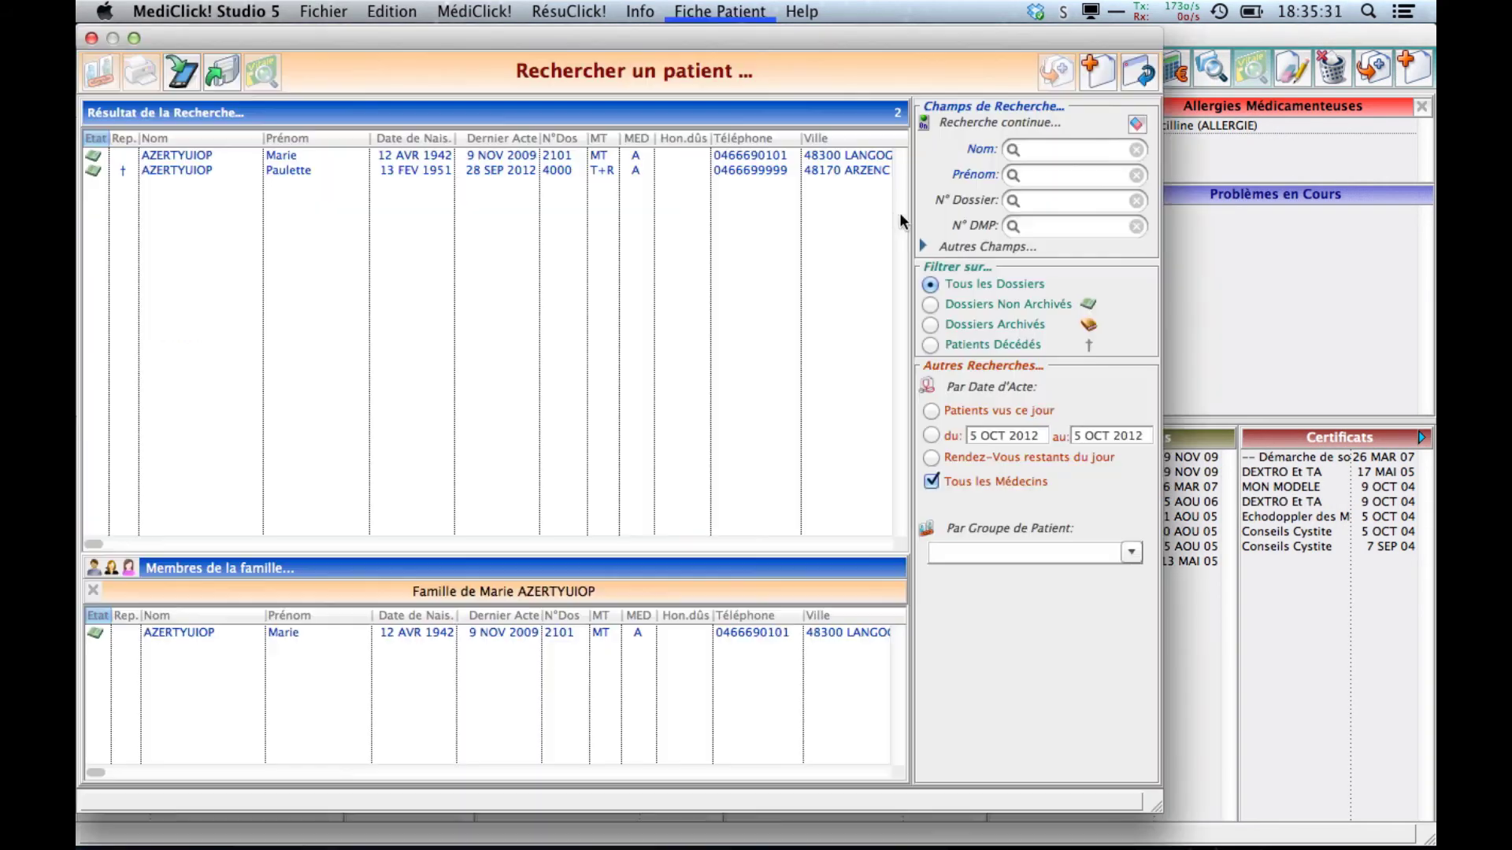
pyautogui.click(949, 283)
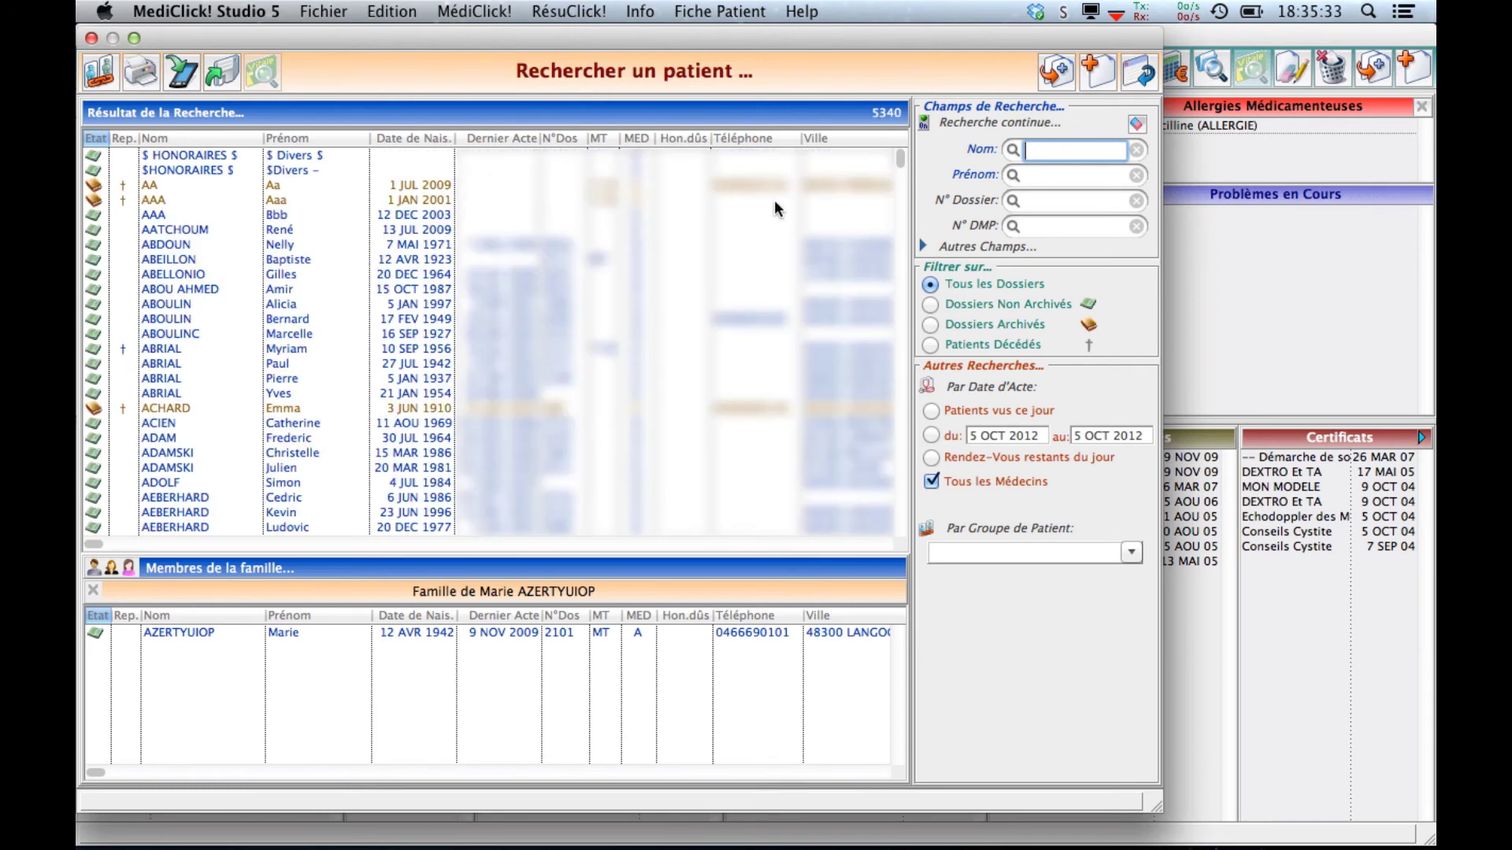
pyautogui.click(416, 137)
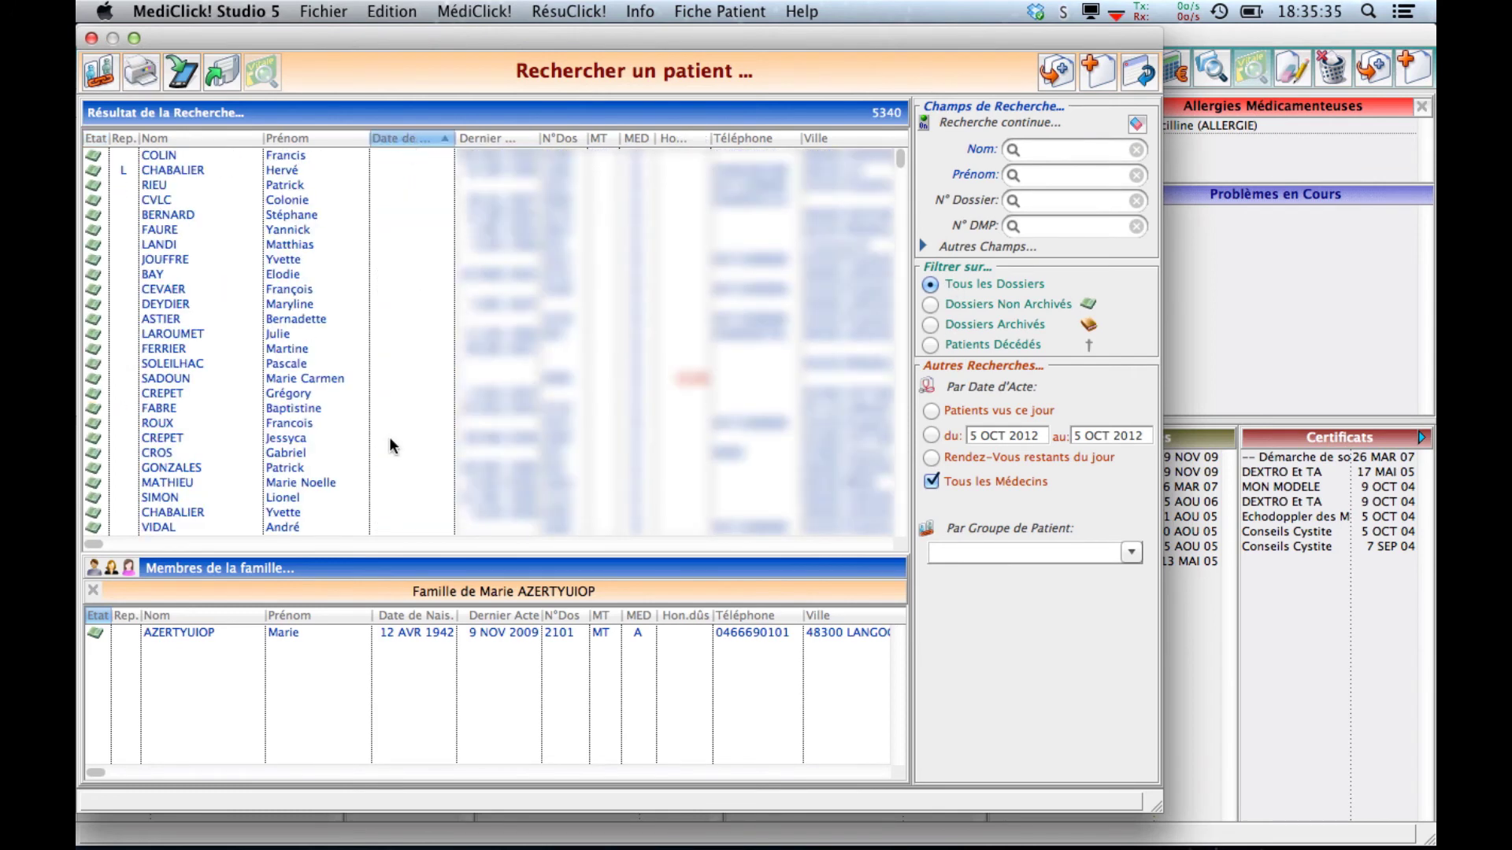
pyautogui.doubleClick(398, 321)
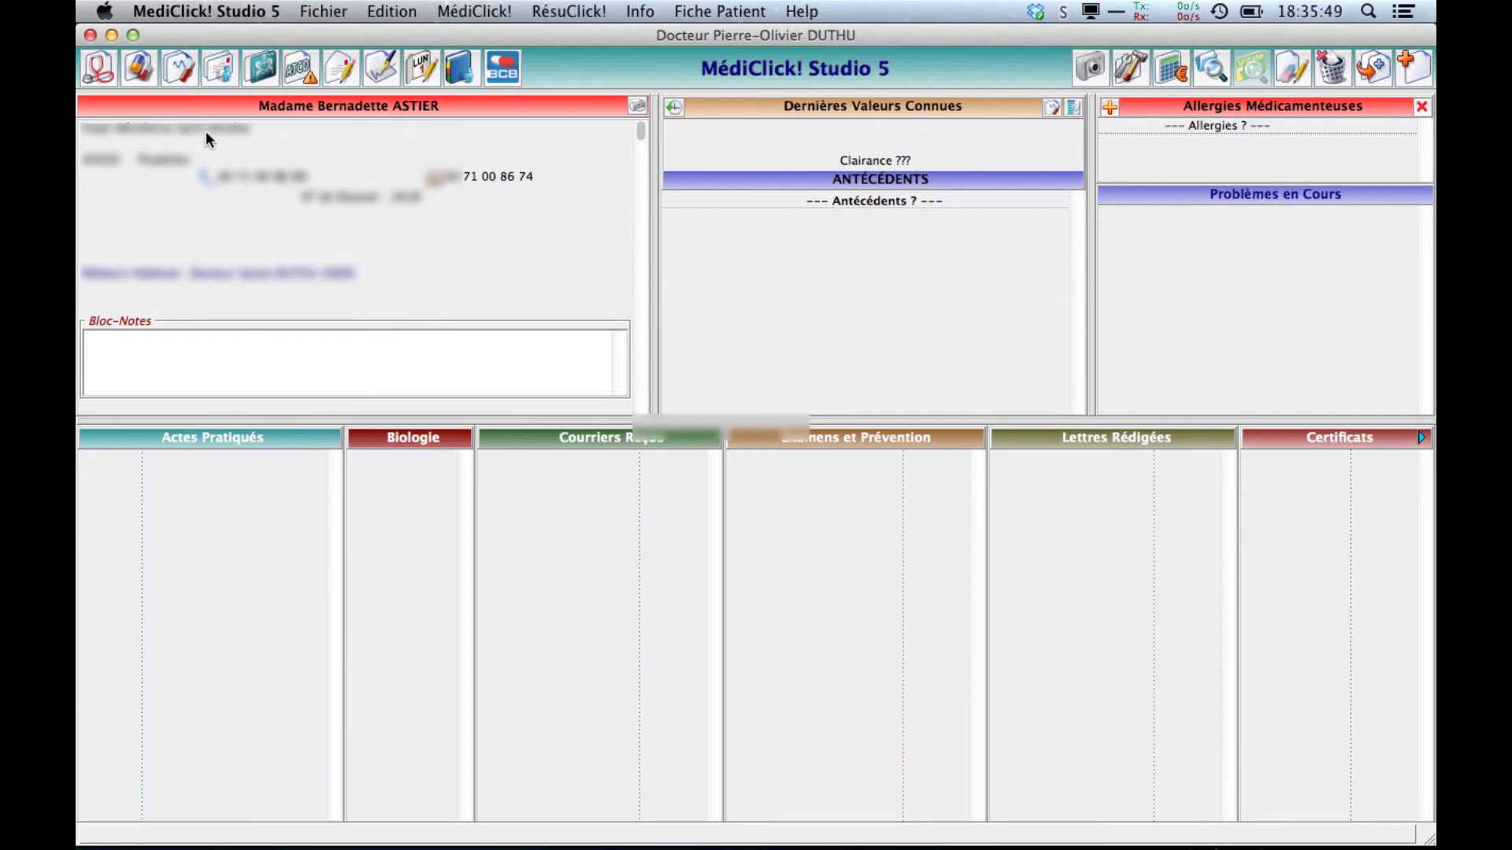
# Start a prescription for this patient, fill in the required date of birth in the administrative form, and open the prescription editor.
pyautogui.click(138, 69)
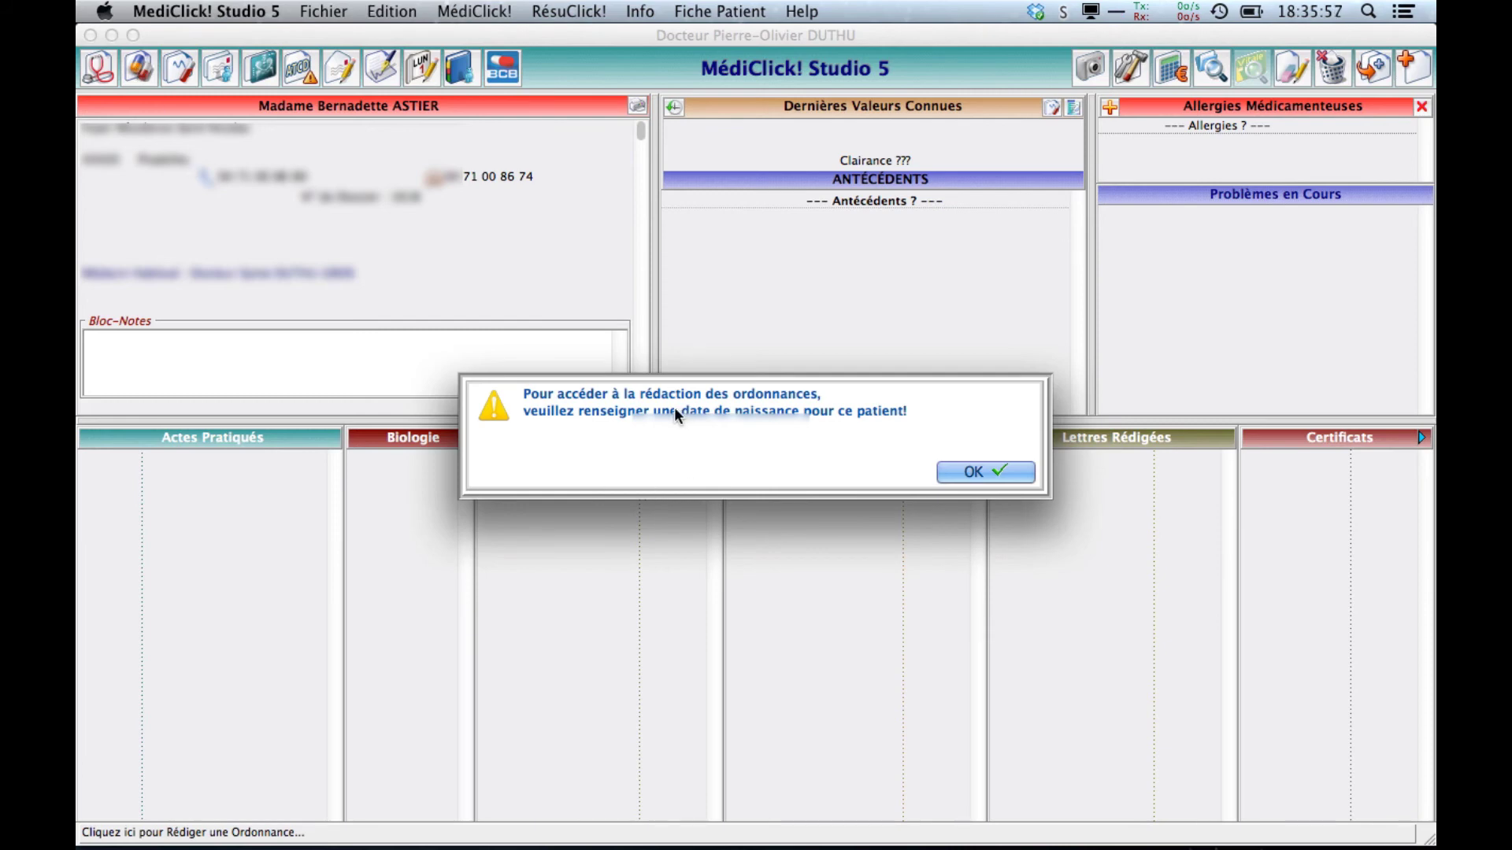
pyautogui.click(1005, 474)
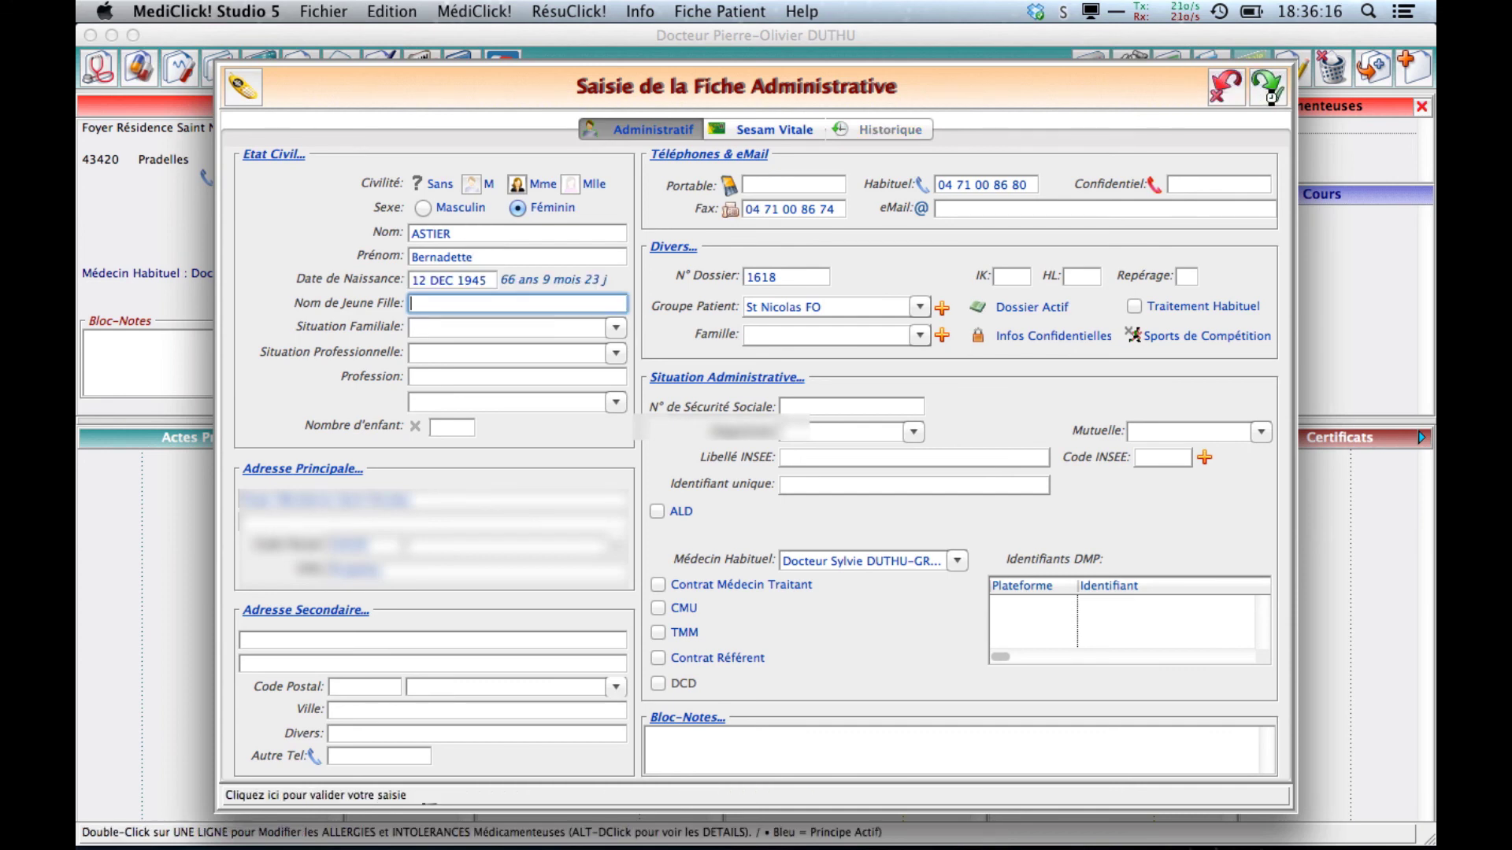
pyautogui.click(1271, 88)
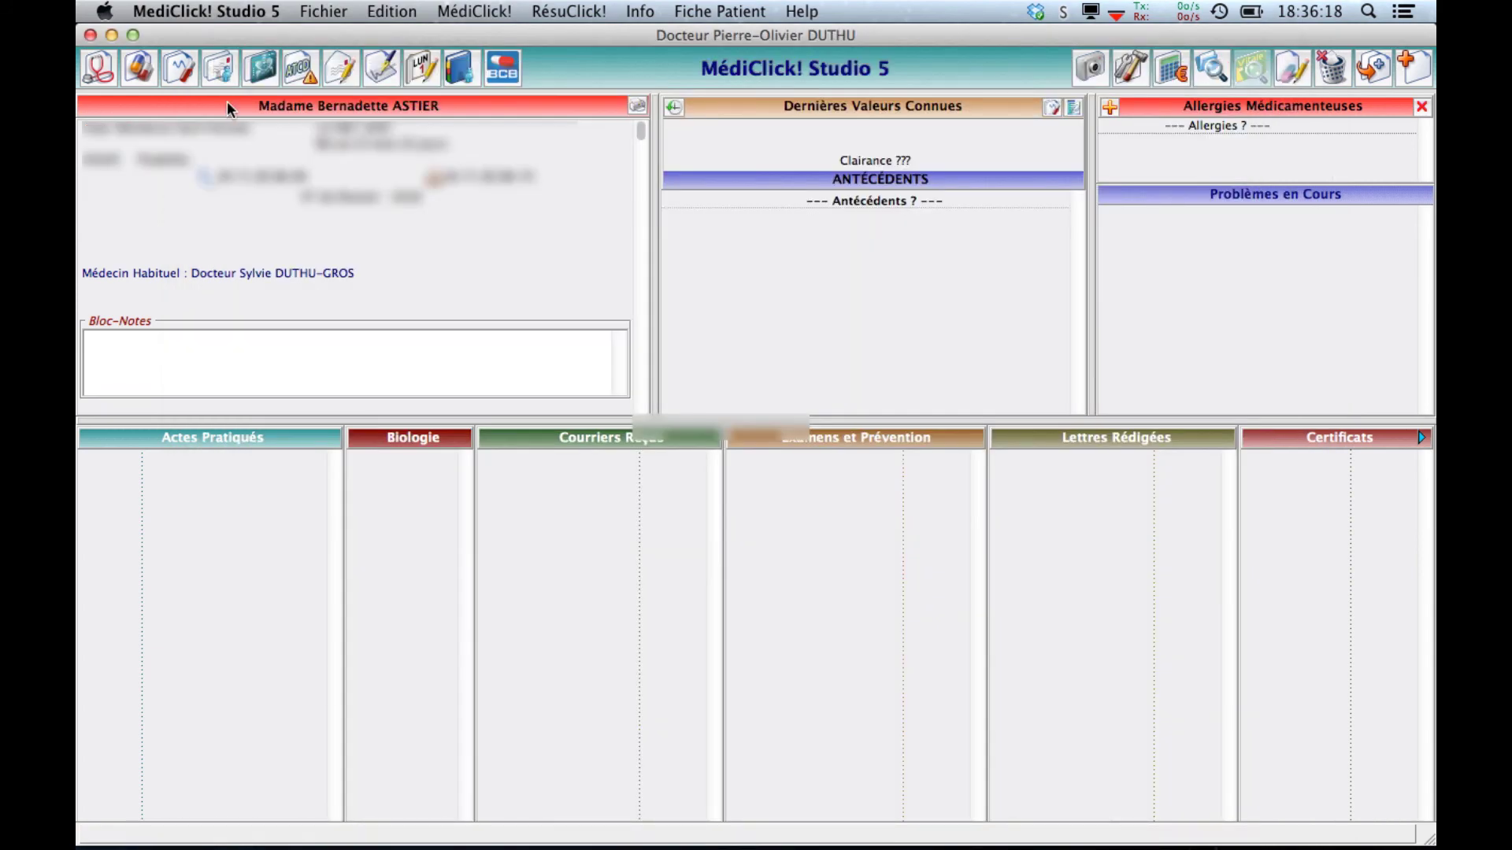
pyautogui.click(140, 68)
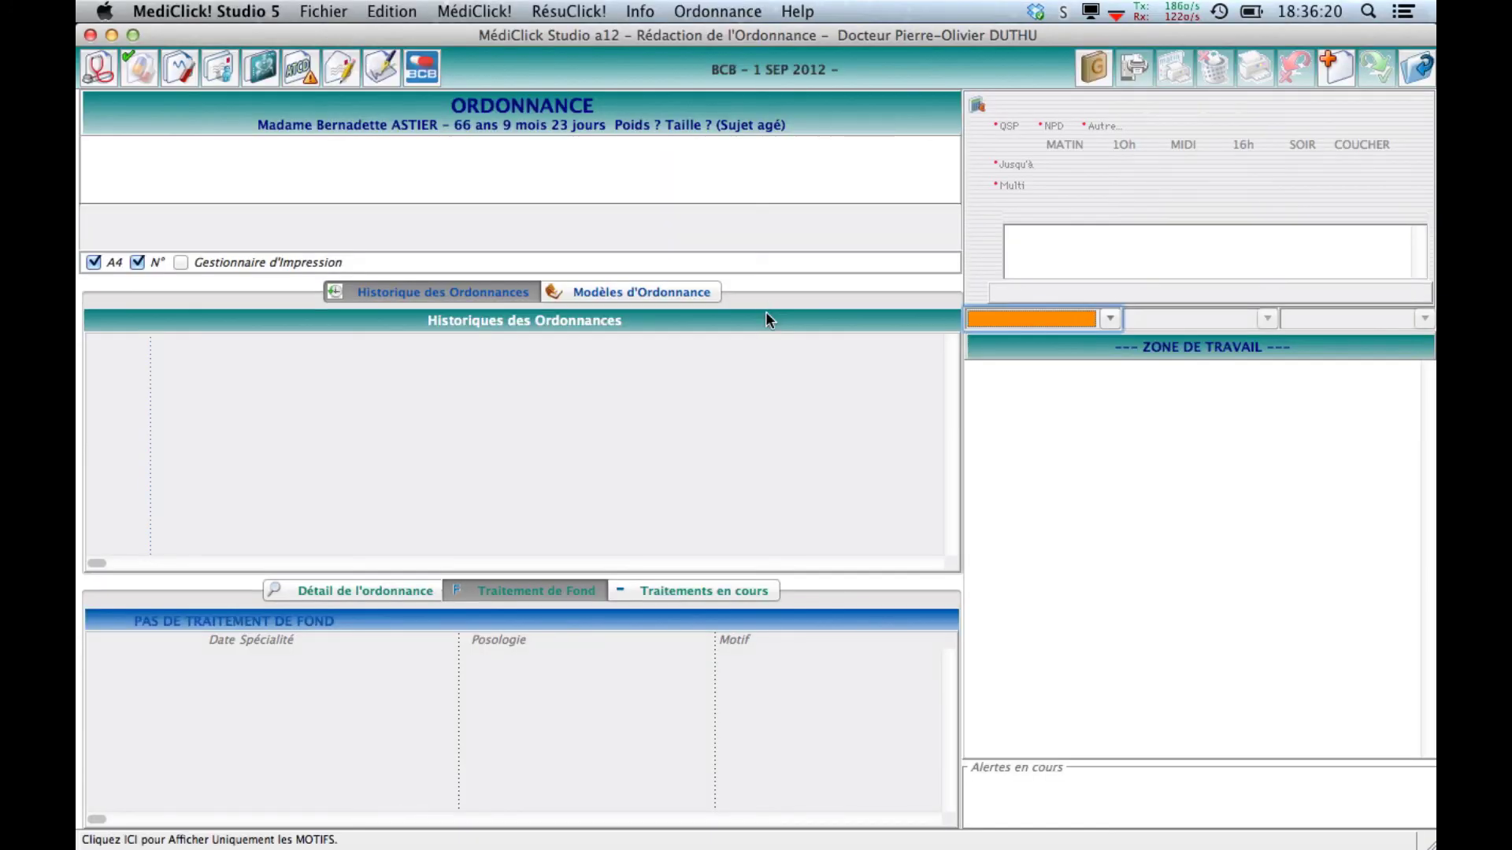